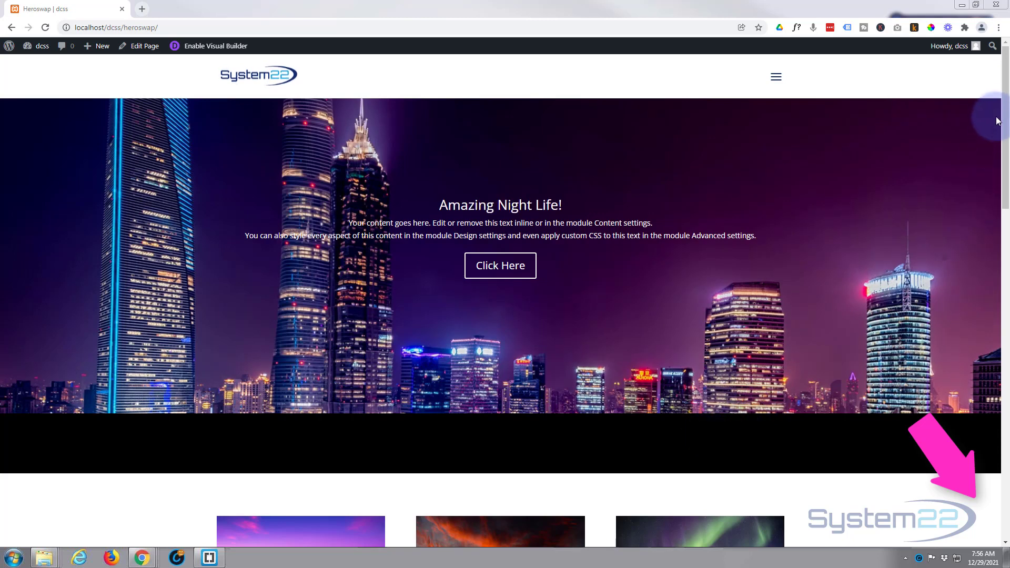
Step: Review the black title section and its dollar icon below the hero image on the live page
drag(1008, 97, 1005, 140)
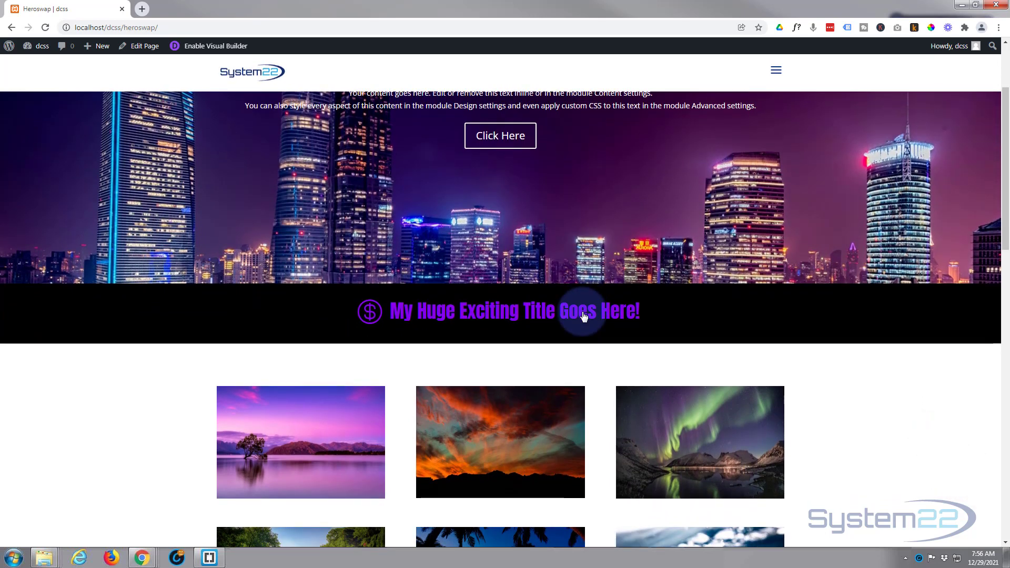
mouse_move(1005, 148)
mouse_down()
mouse_move(1007, 221)
mouse_move(1000, 59)
mouse_move(1002, 131)
mouse_up()
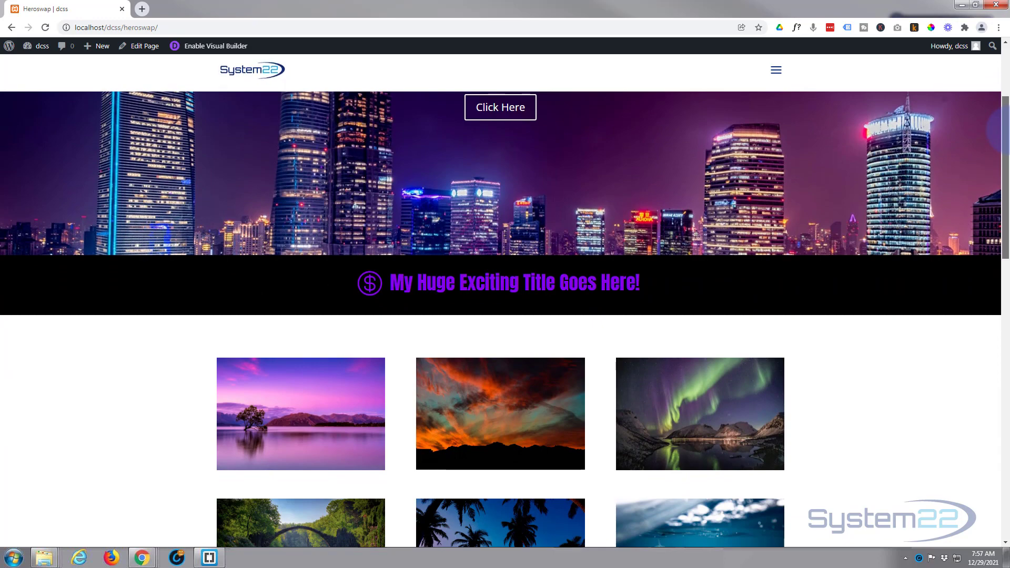
drag(1003, 129, 1002, 47)
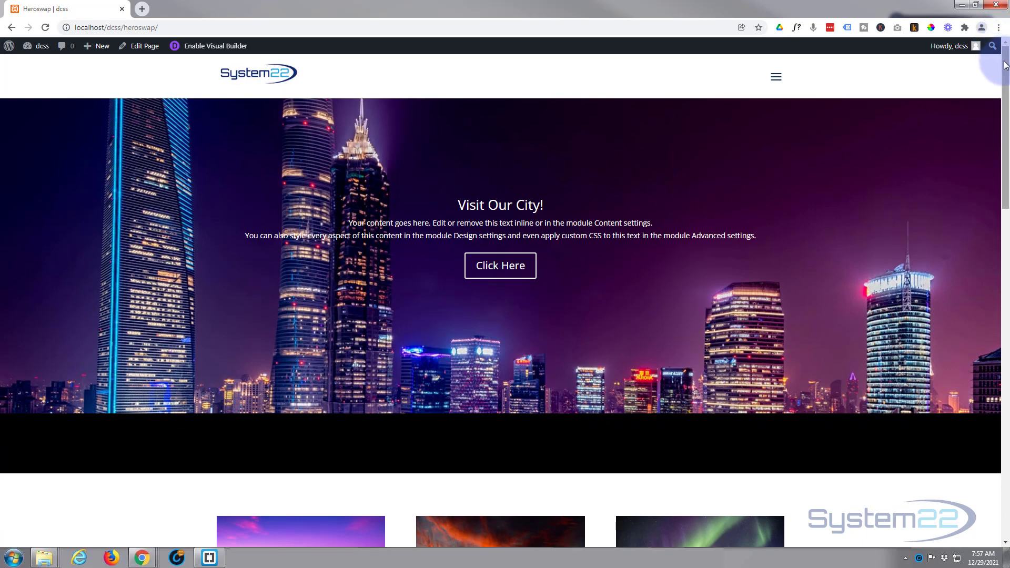
mouse_move(1005, 64)
mouse_down()
mouse_move(1003, 161)
mouse_move(1003, 61)
mouse_up()
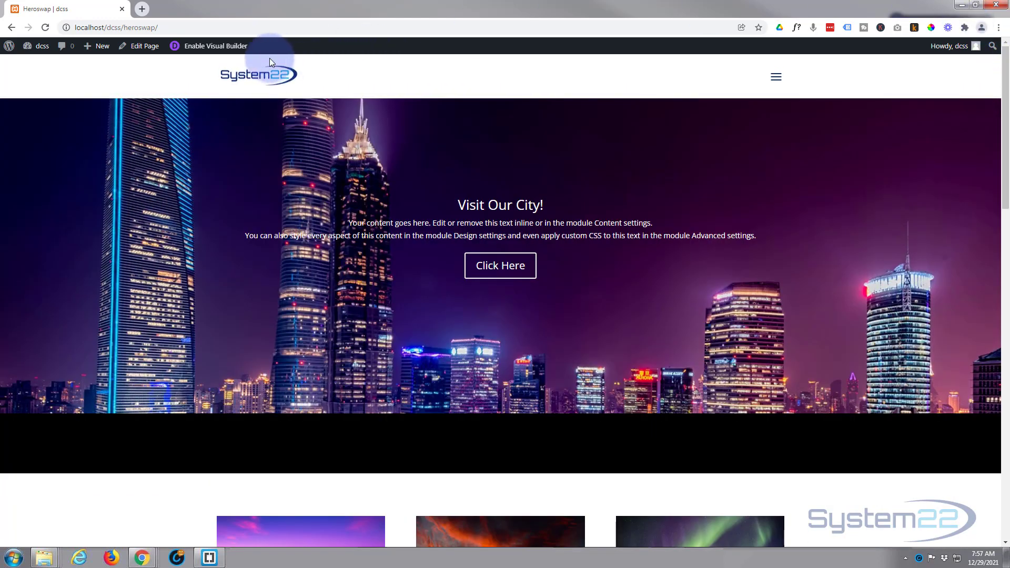
Step: Open the page in the Visual Builder and delete the black title section below the hero image
click(222, 47)
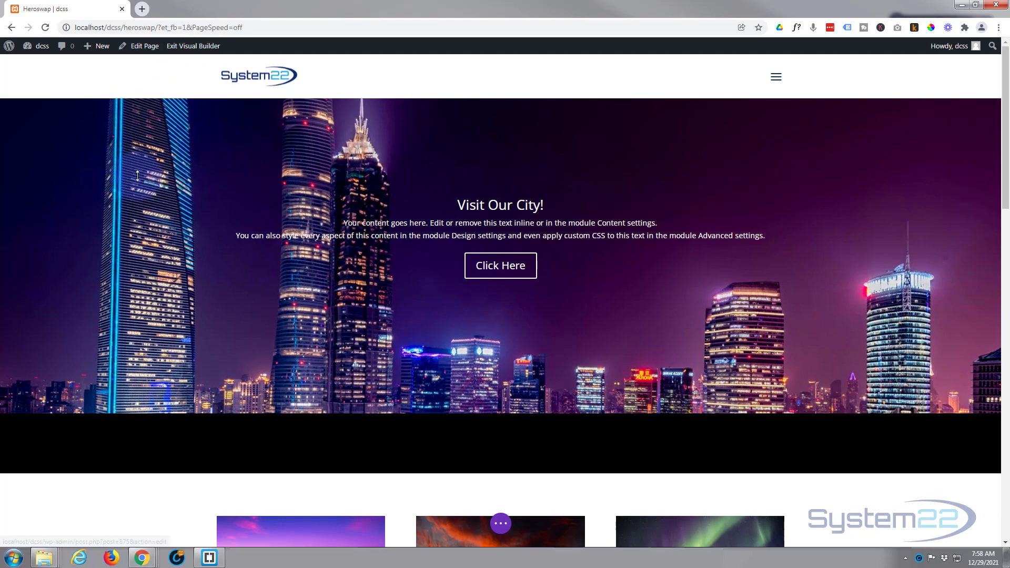
scroll(191, 224, down, 2)
scroll(191, 224, down, 2)
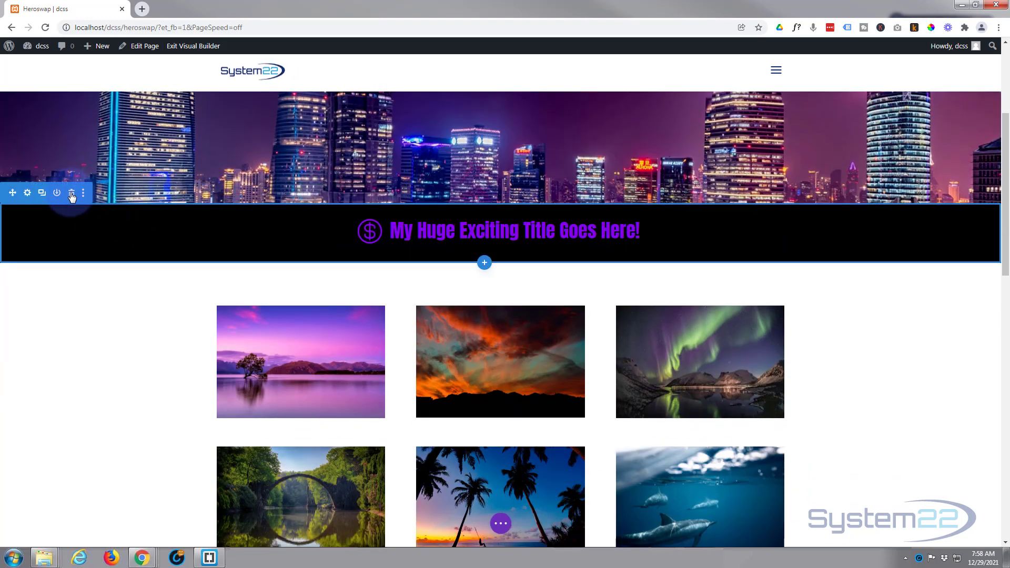
click(72, 195)
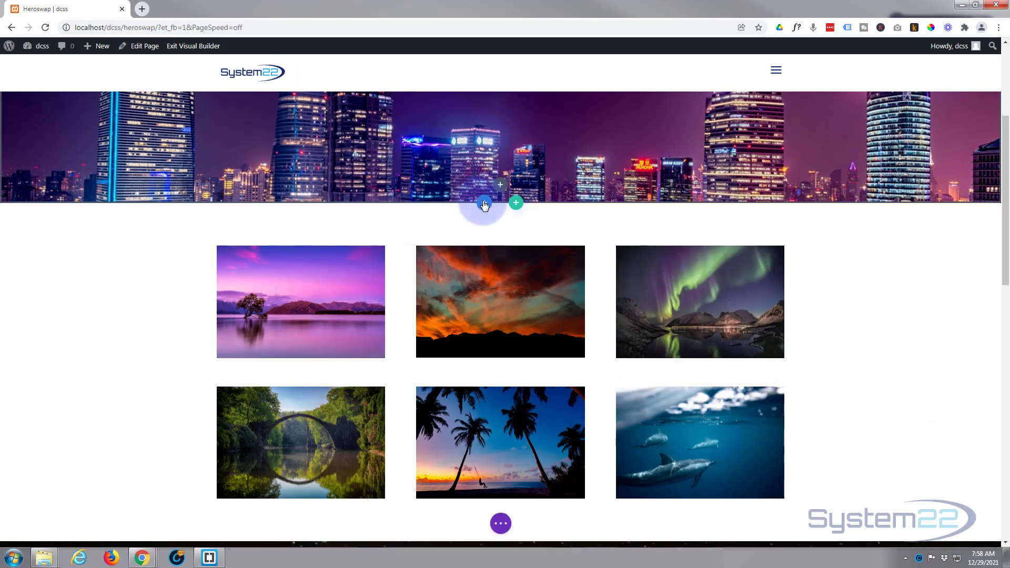
Step: Insert a regular section with a one-column row below the hero image and add a Blurb module to it
click(484, 205)
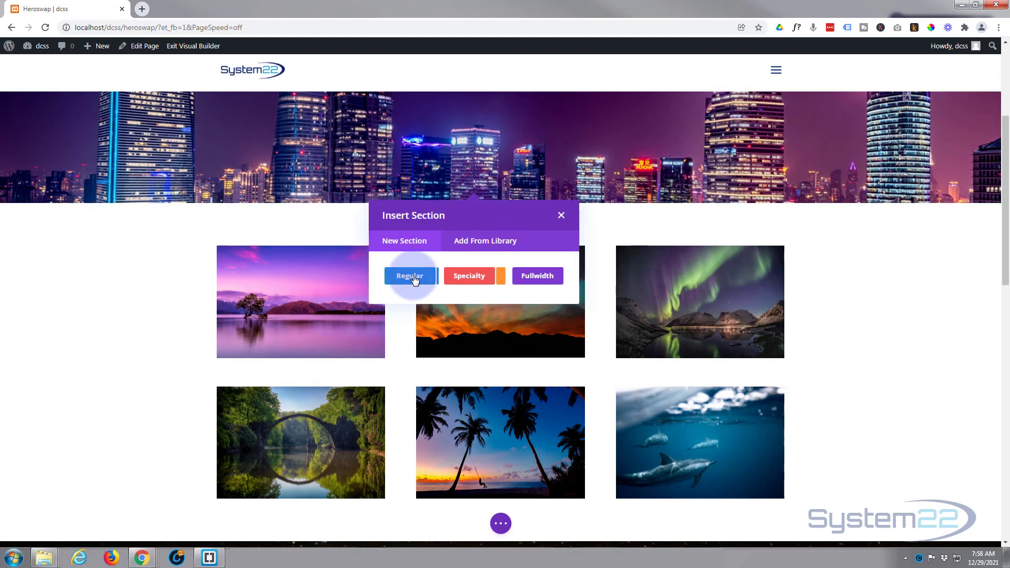
click(414, 277)
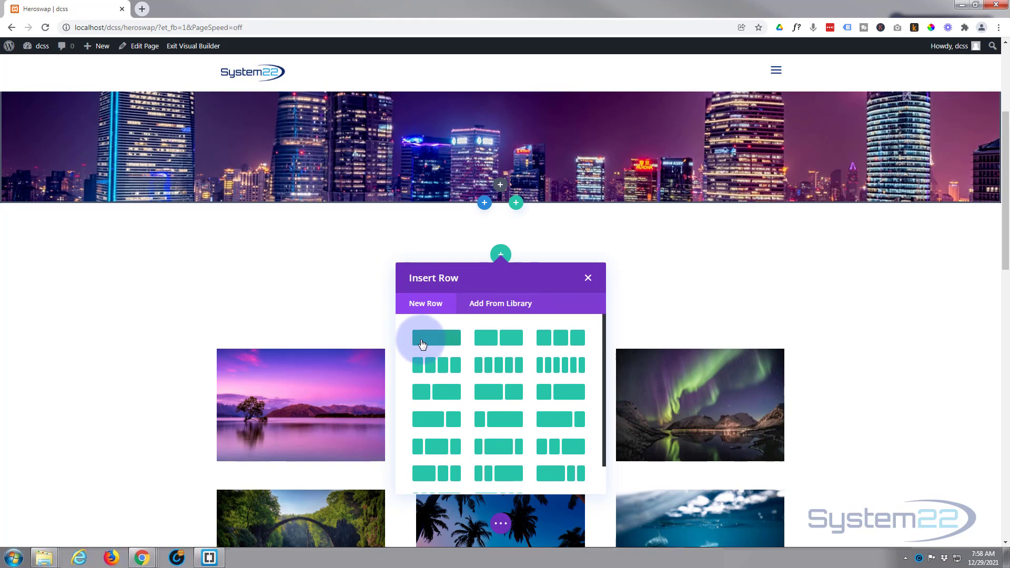
click(443, 340)
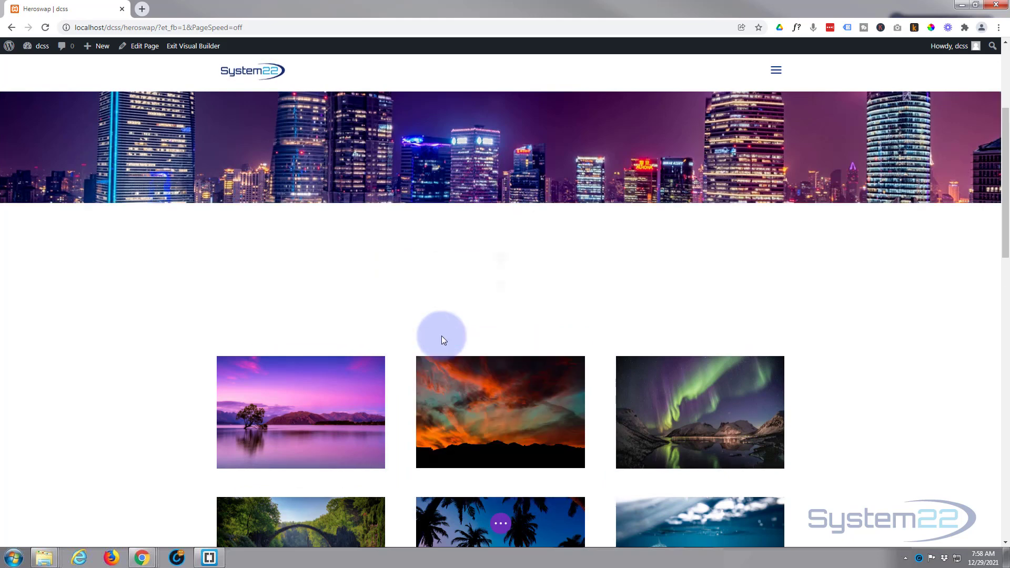
scroll(462, 334, down, 2)
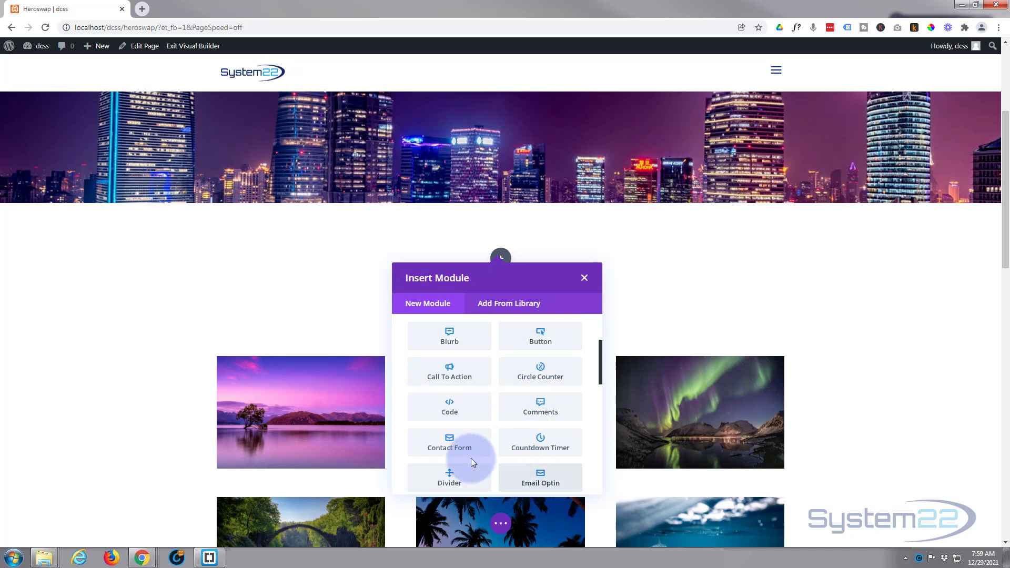
scroll(467, 416, up, 1)
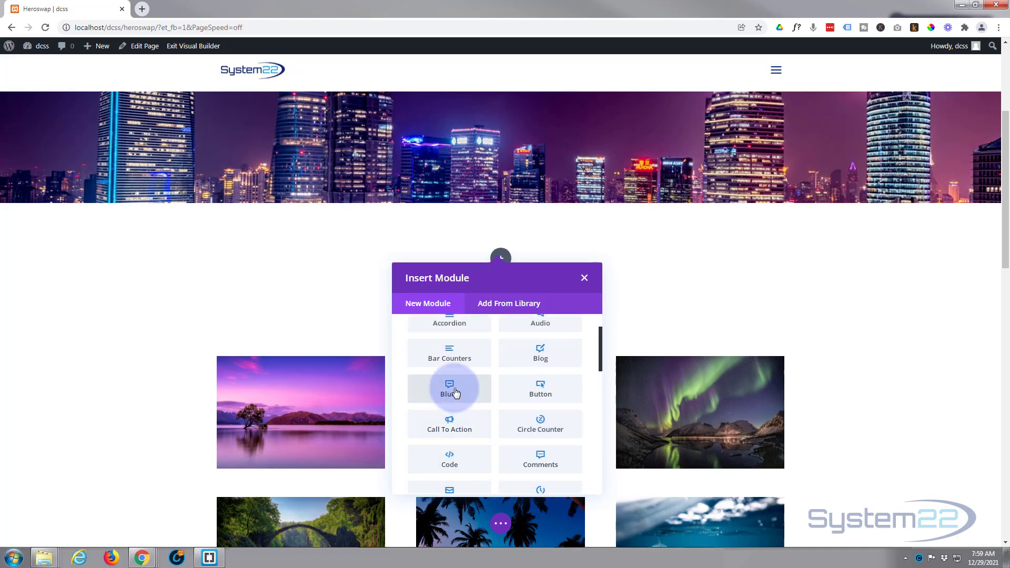
click(456, 393)
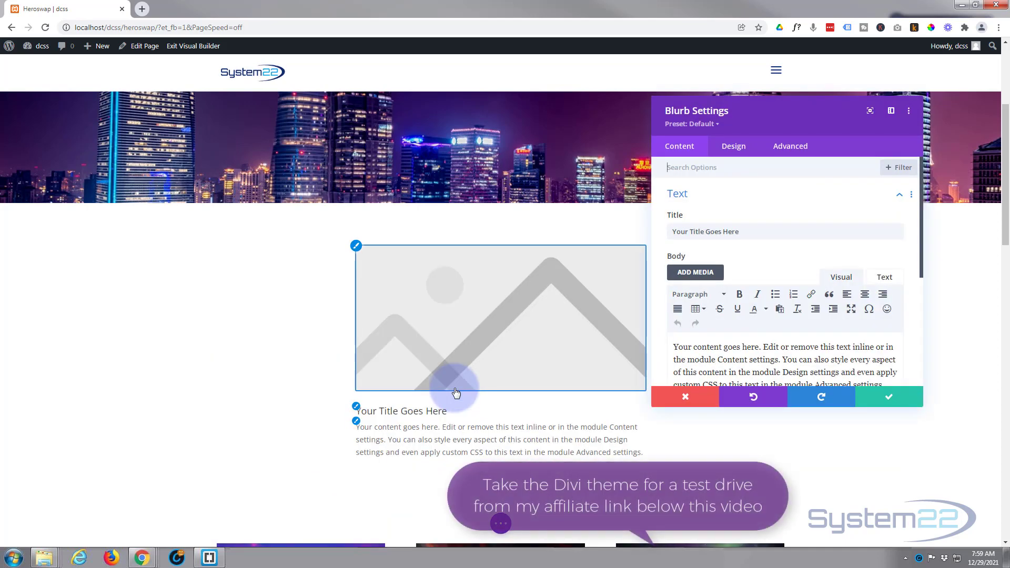
Step: Clear the blurb's placeholder body text and remove its placeholder image
scroll(746, 309, down, 2)
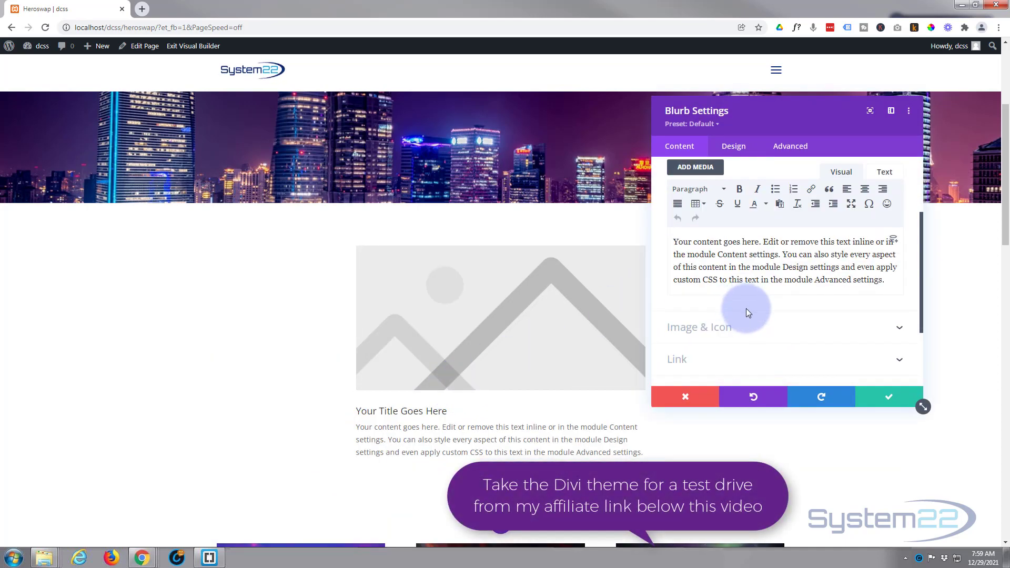
drag(891, 282, 627, 226)
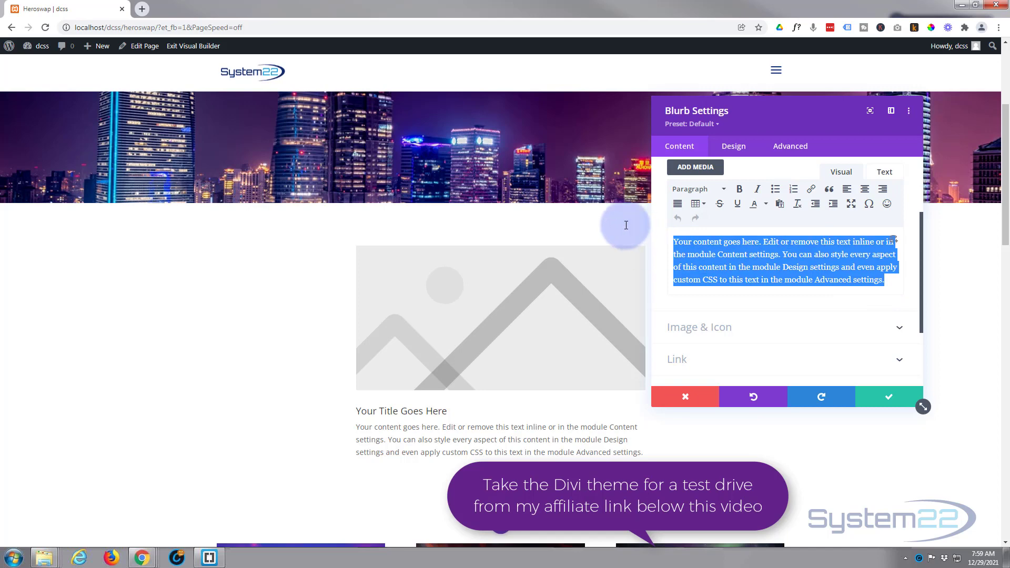
key(BackSpace)
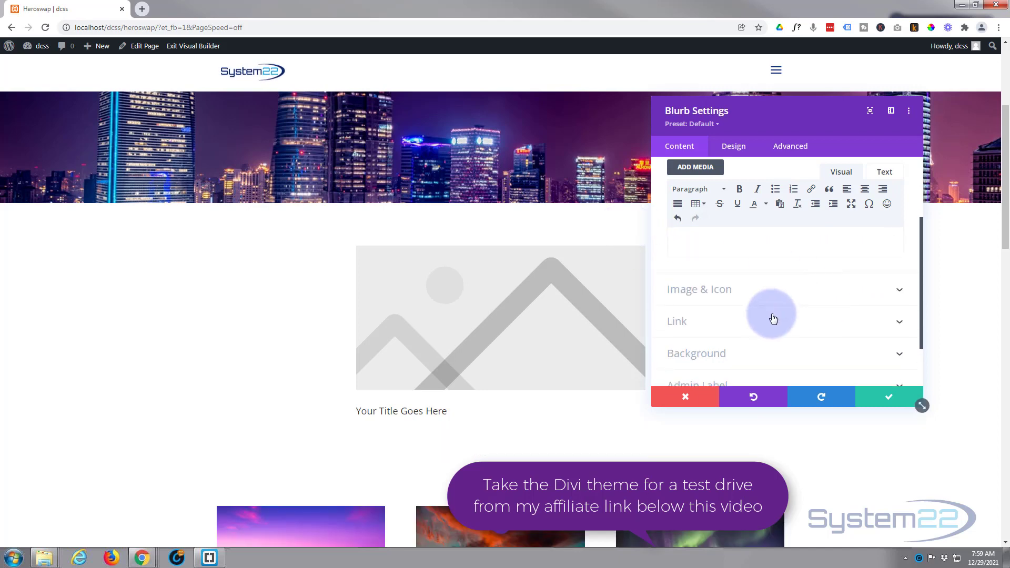
click(696, 291)
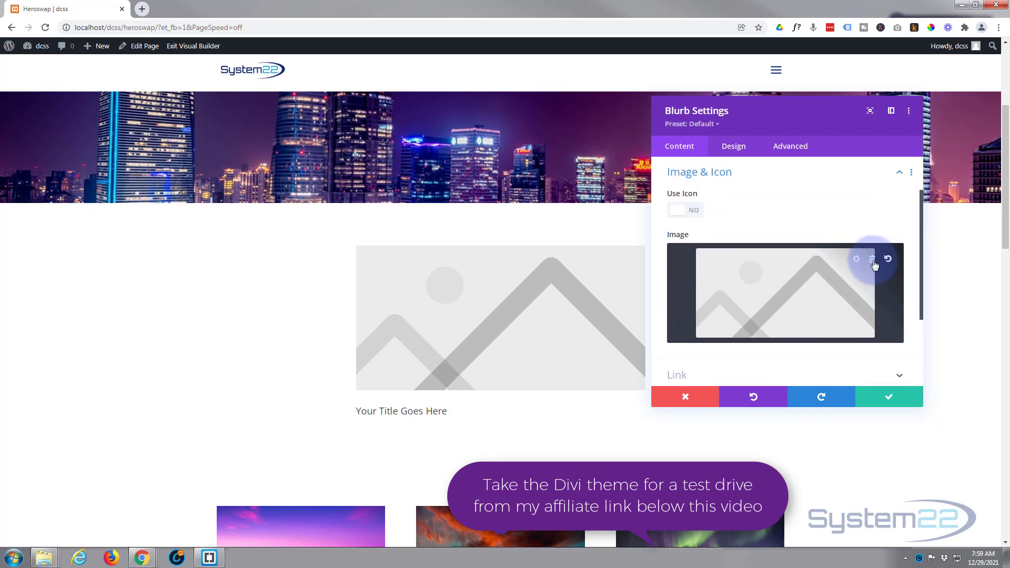
click(873, 260)
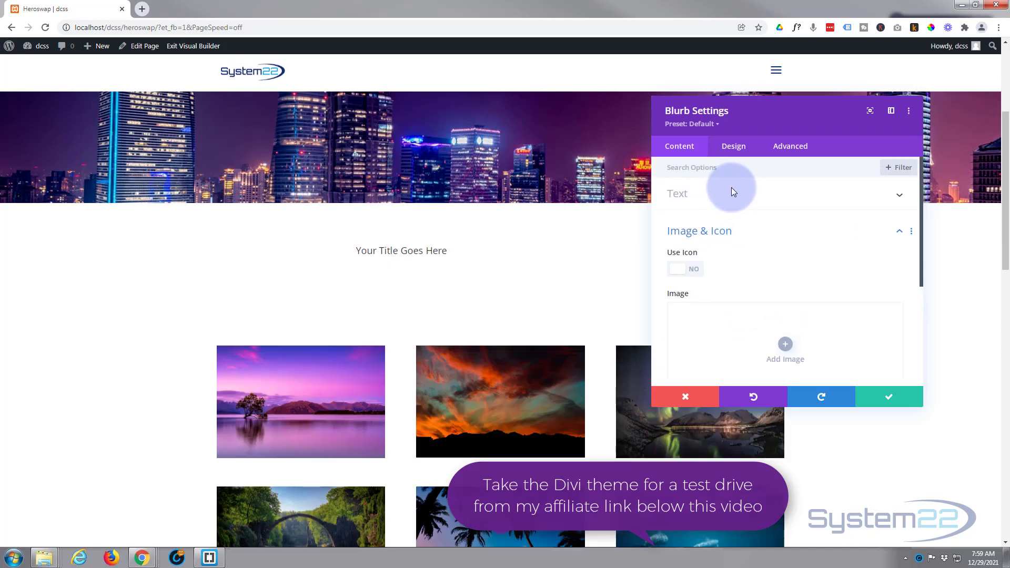
Step: Set the blurb's title to "My Amazing Eyecathching Title"
click(899, 196)
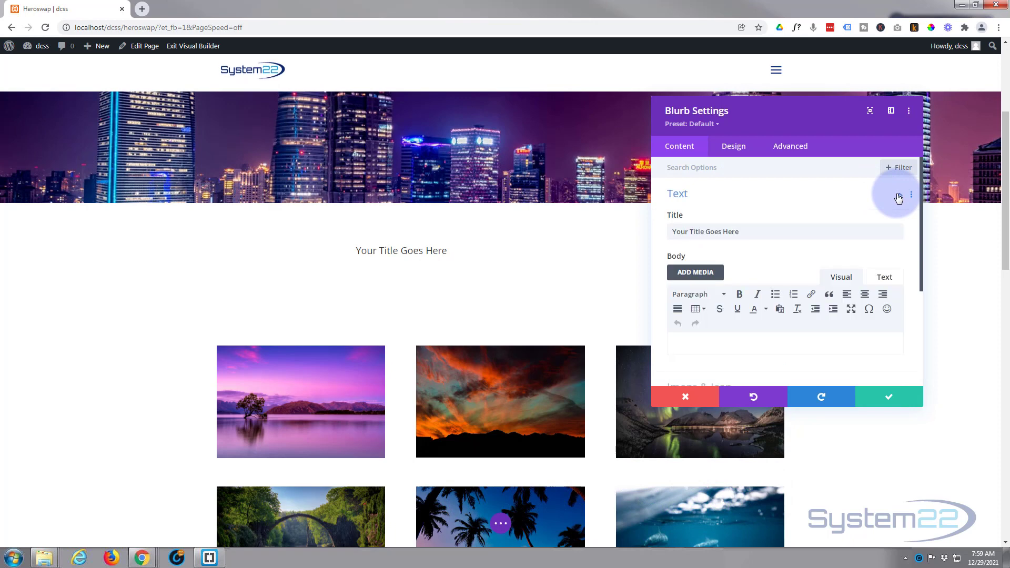
triple_click(667, 234)
text(My Ama)
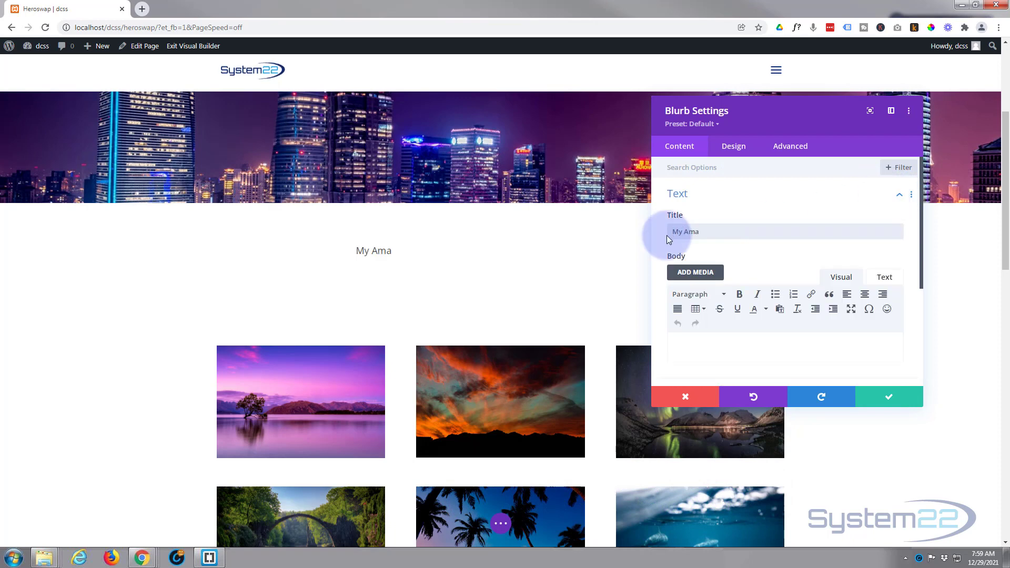
text(zing Eyecathching)
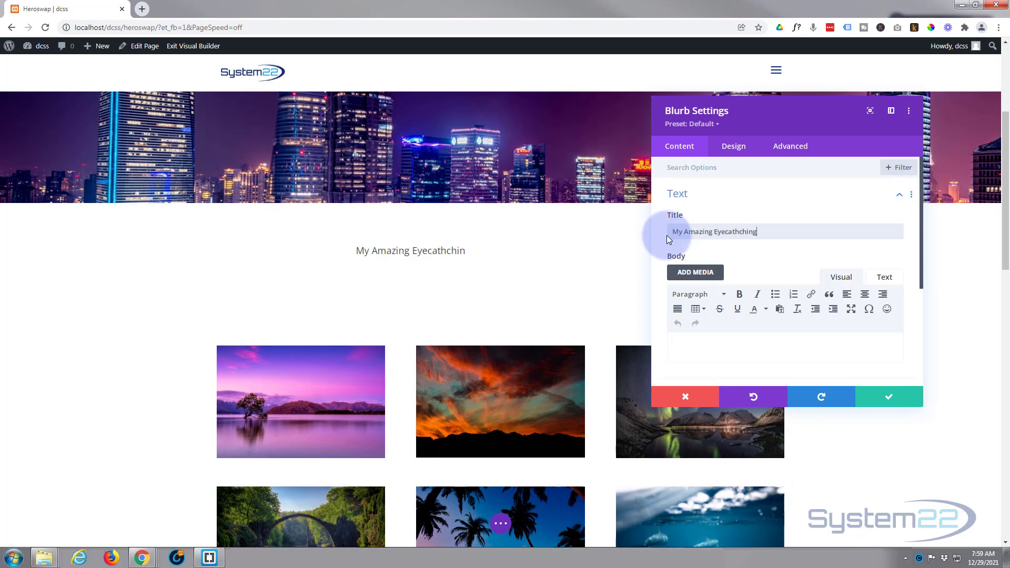
text( Title)
Step: Enable the blurb's icon, search the icons for "dollar" and choose the outlined dollar sign in a circle
scroll(806, 257, down, 2)
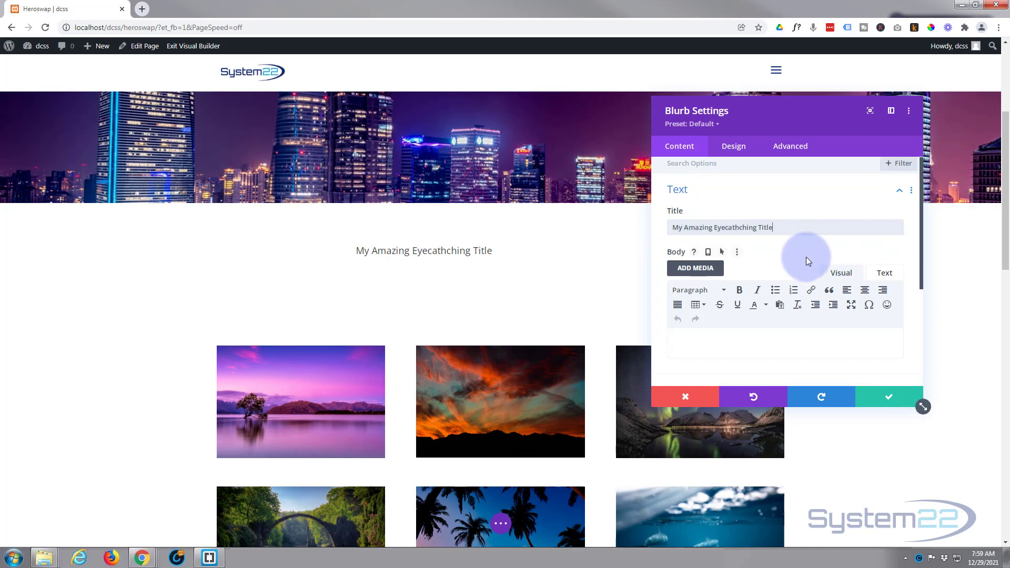
scroll(806, 256, down, 1)
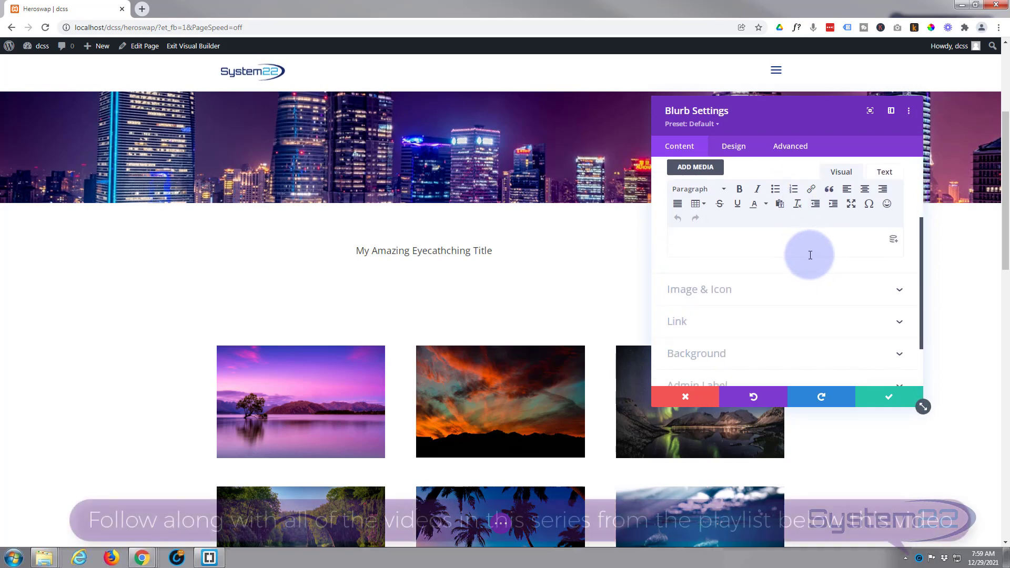
scroll(790, 250, down, 2)
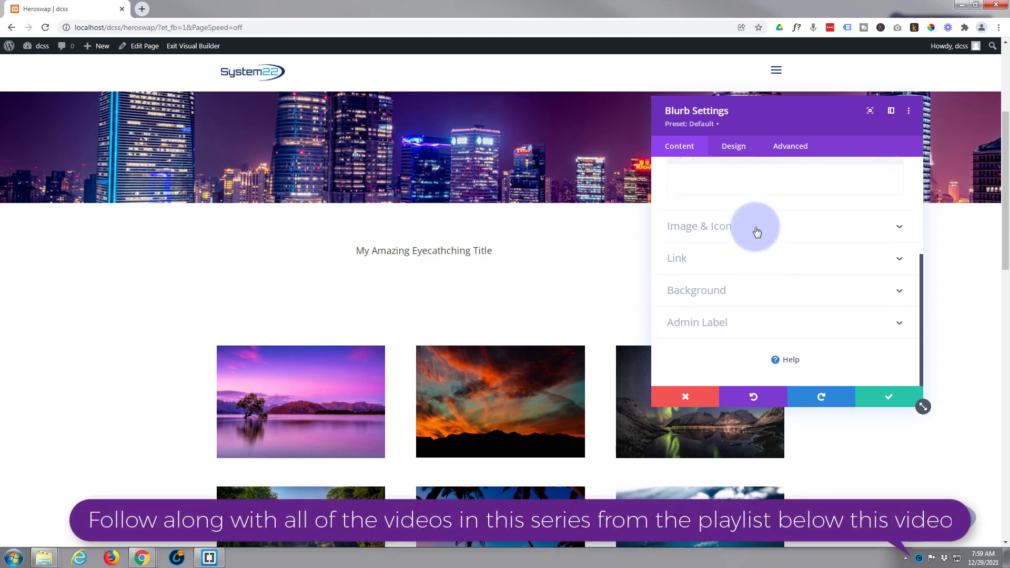
click(757, 232)
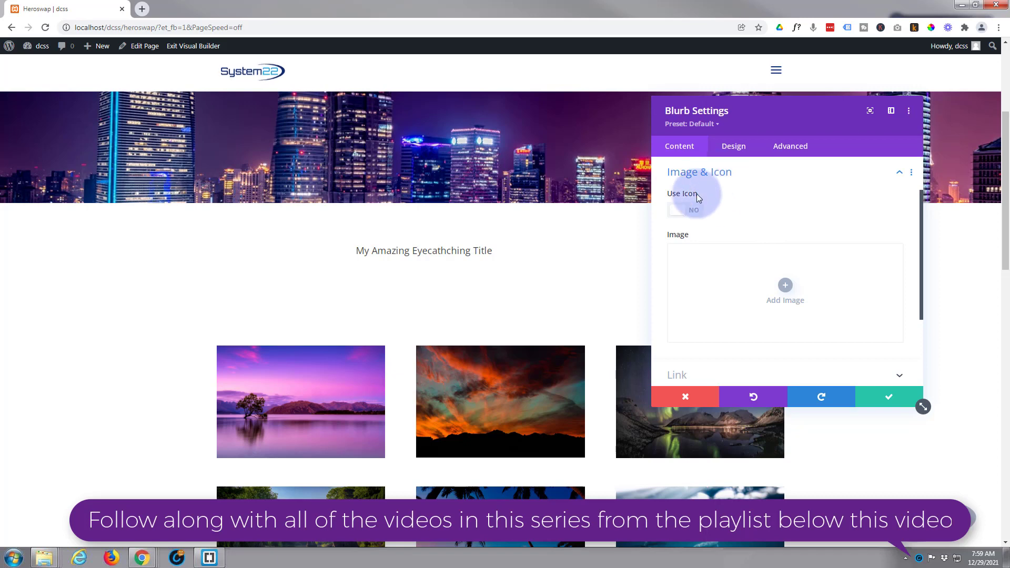
click(698, 211)
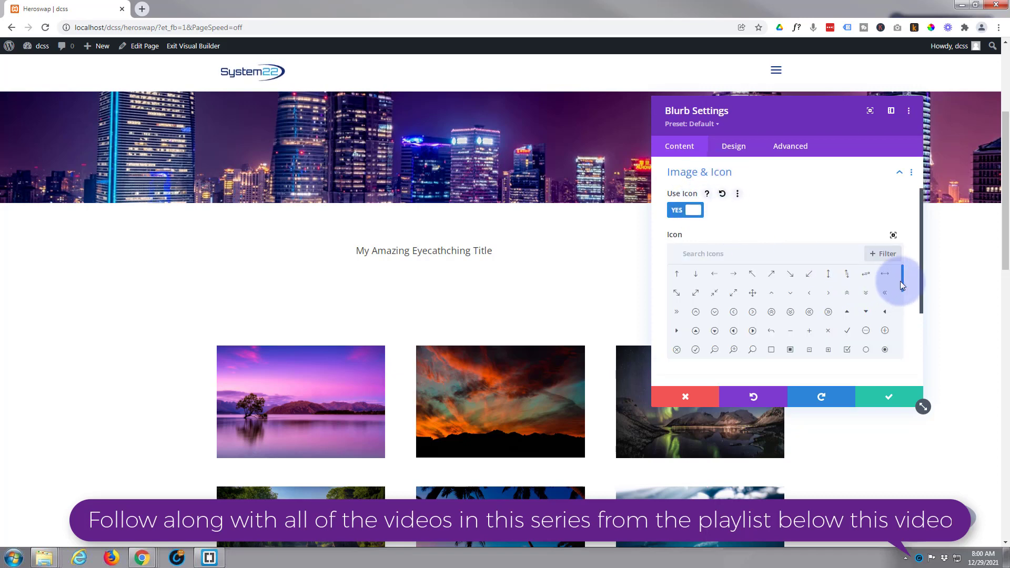
drag(902, 284, 915, 349)
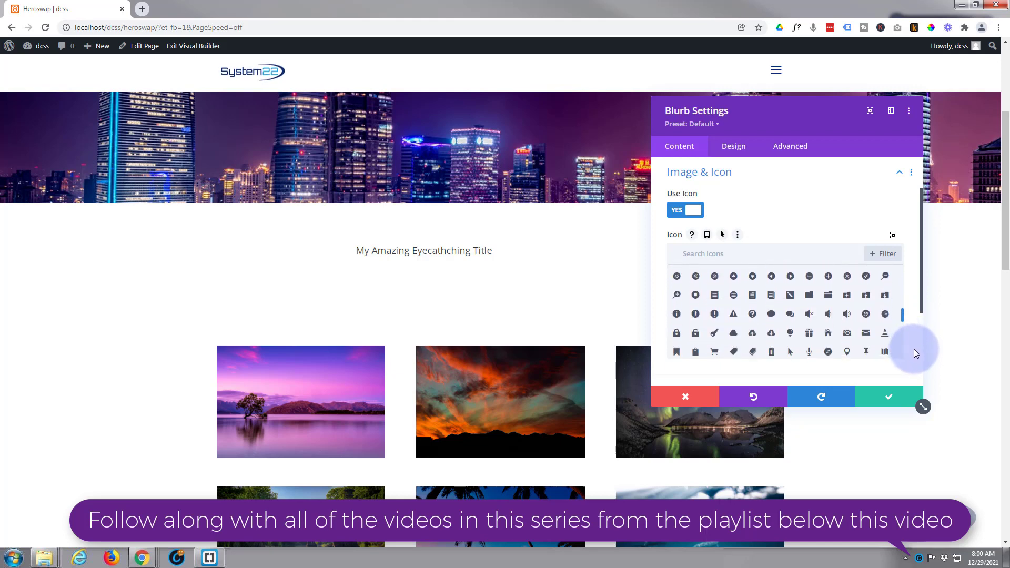
click(708, 251)
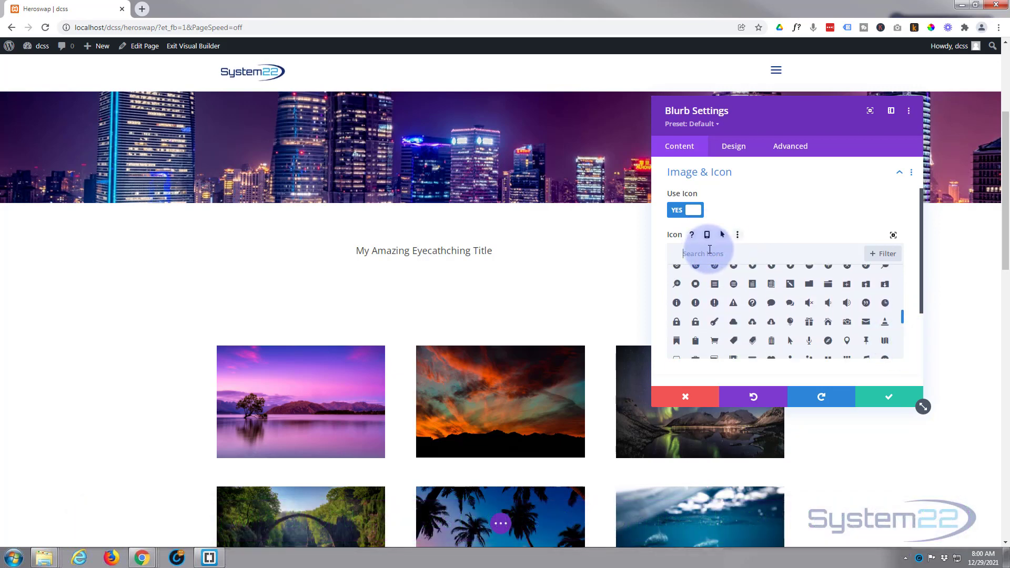
text(dollar)
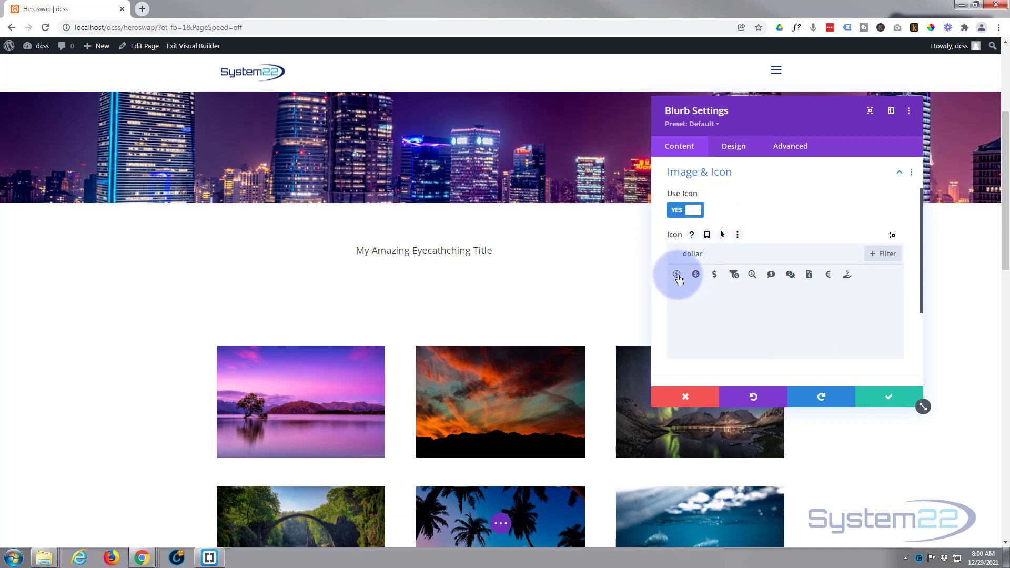
click(678, 276)
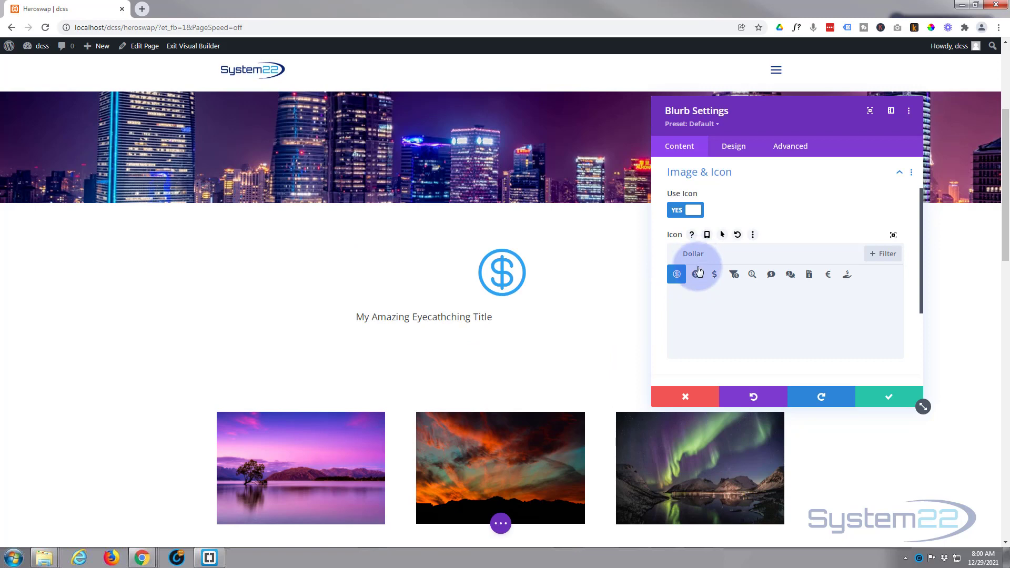
Step: Examine the enlarged icon picker and its filter categories, and close it without choosing another icon
click(894, 236)
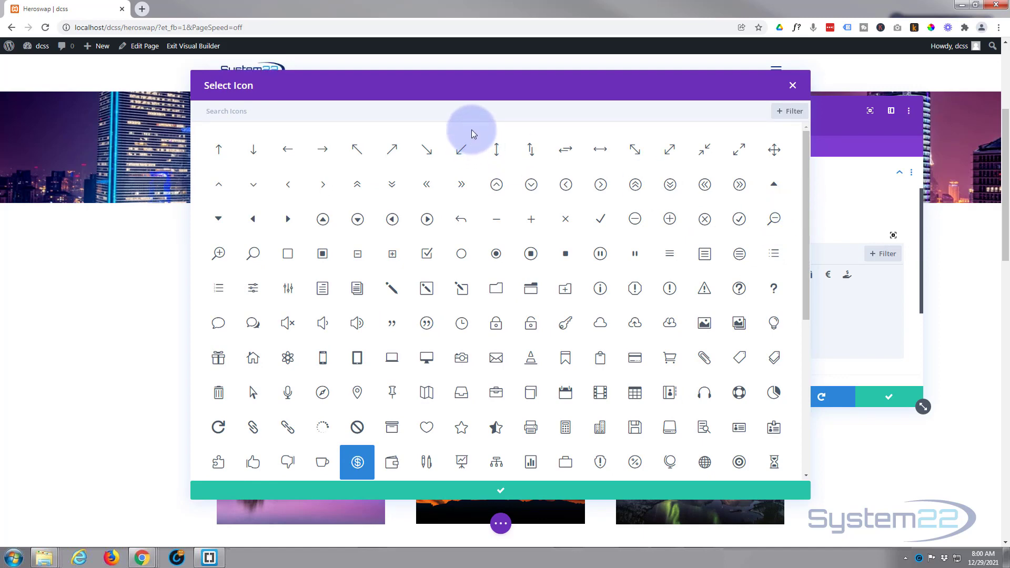
click(780, 115)
click(767, 209)
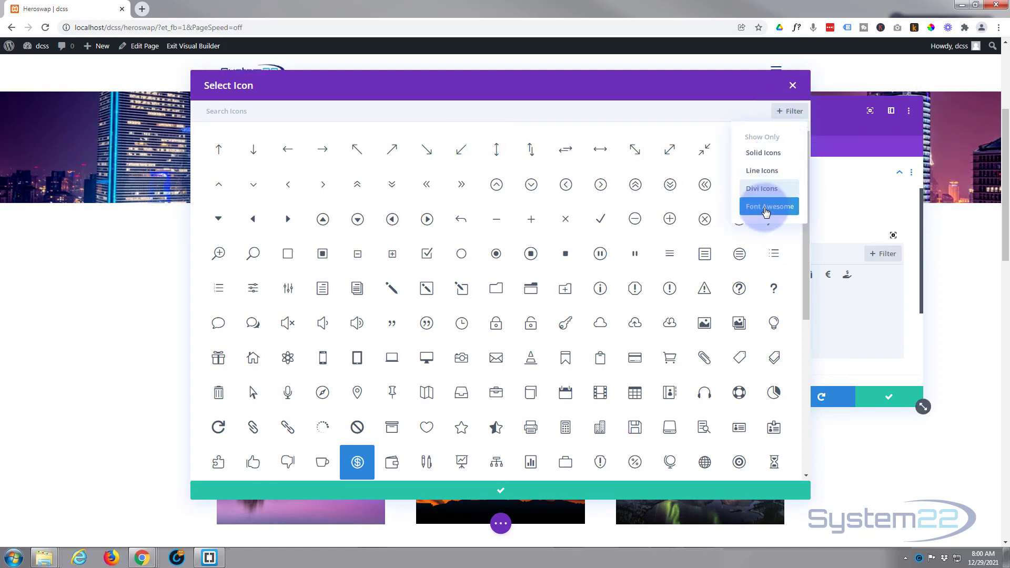
click(762, 171)
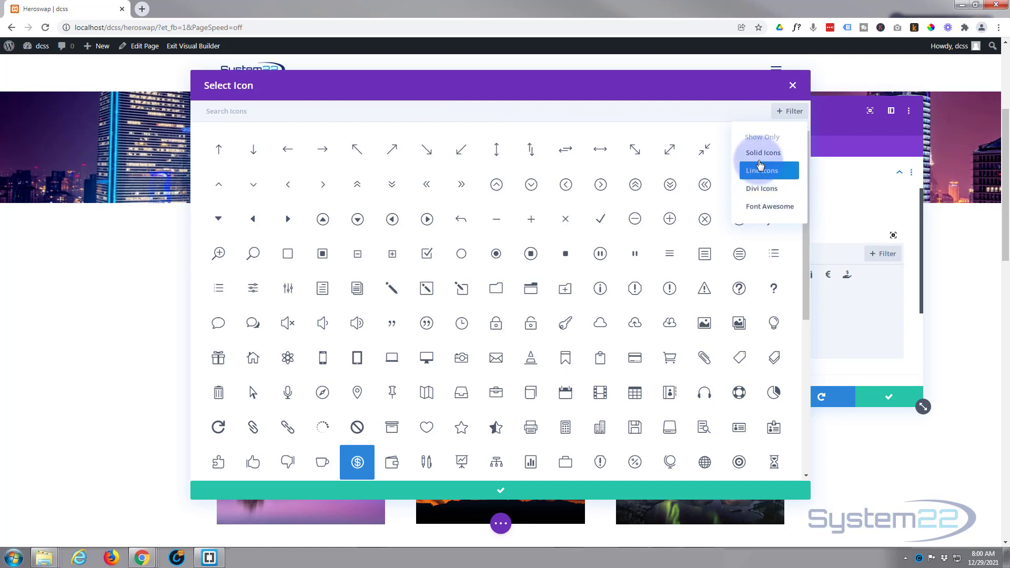
click(793, 87)
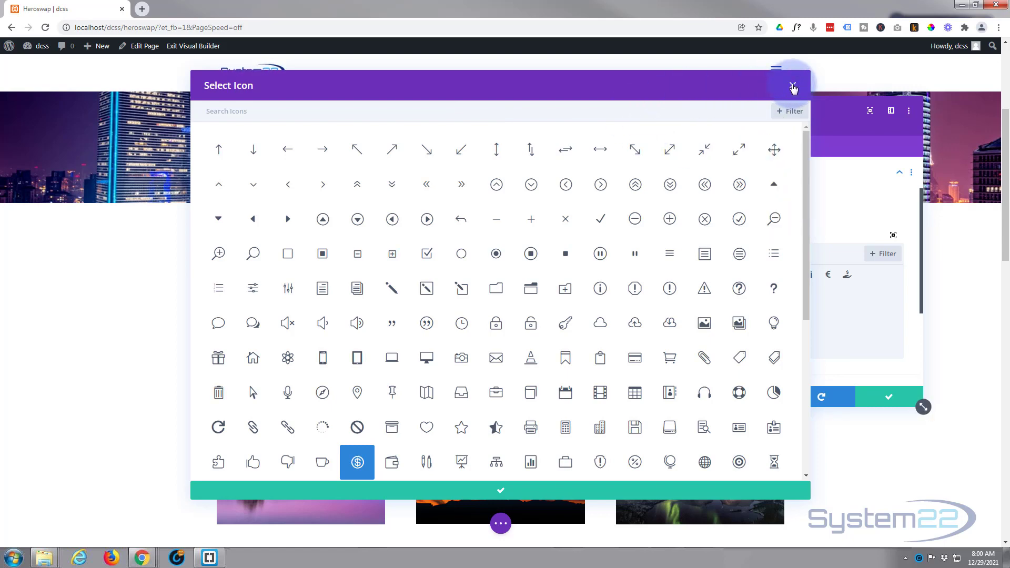
click(794, 86)
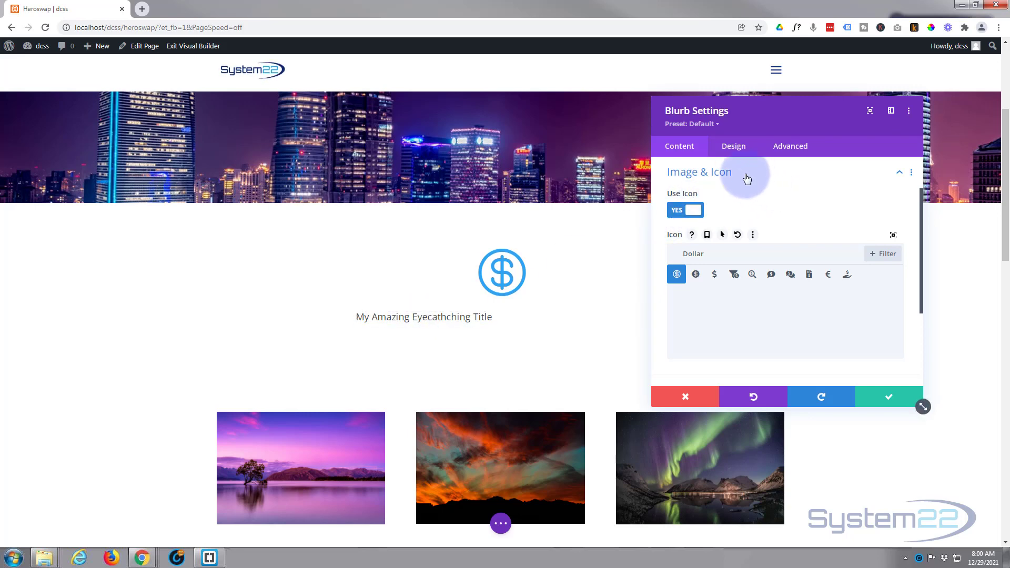
Step: Set the blurb icon's color to the saved purple #8300e9 in its design settings
click(734, 149)
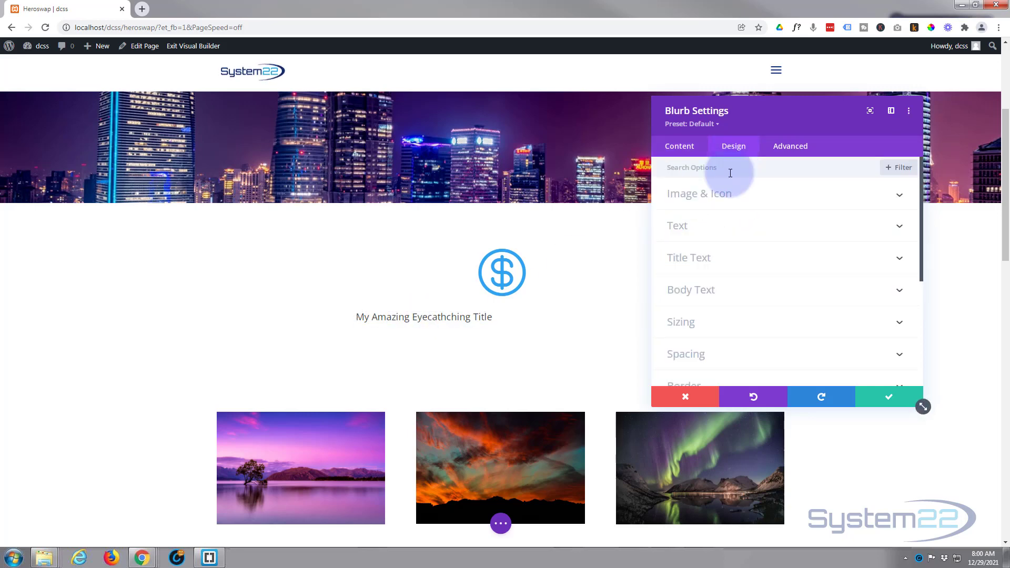
click(758, 201)
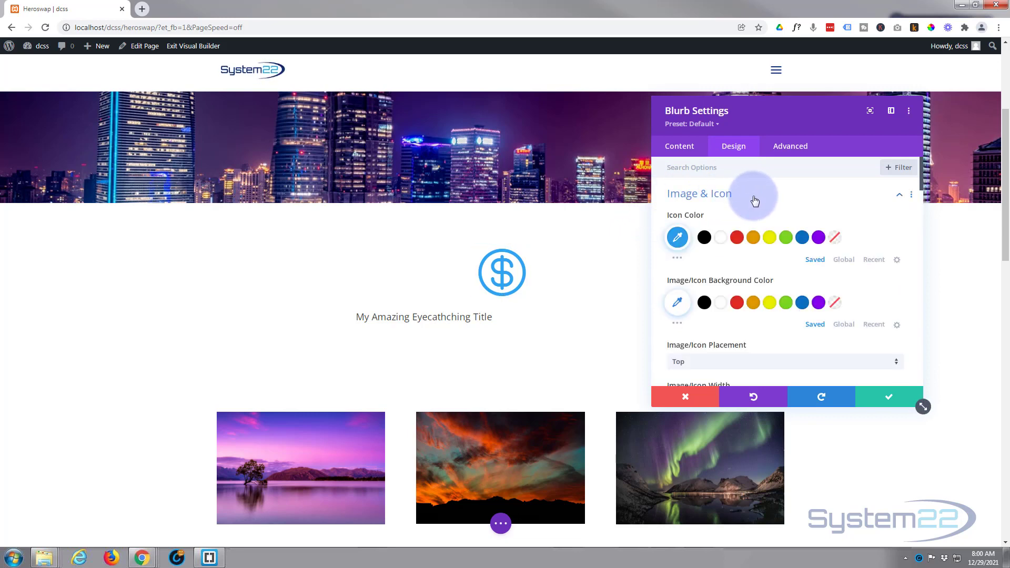
click(820, 238)
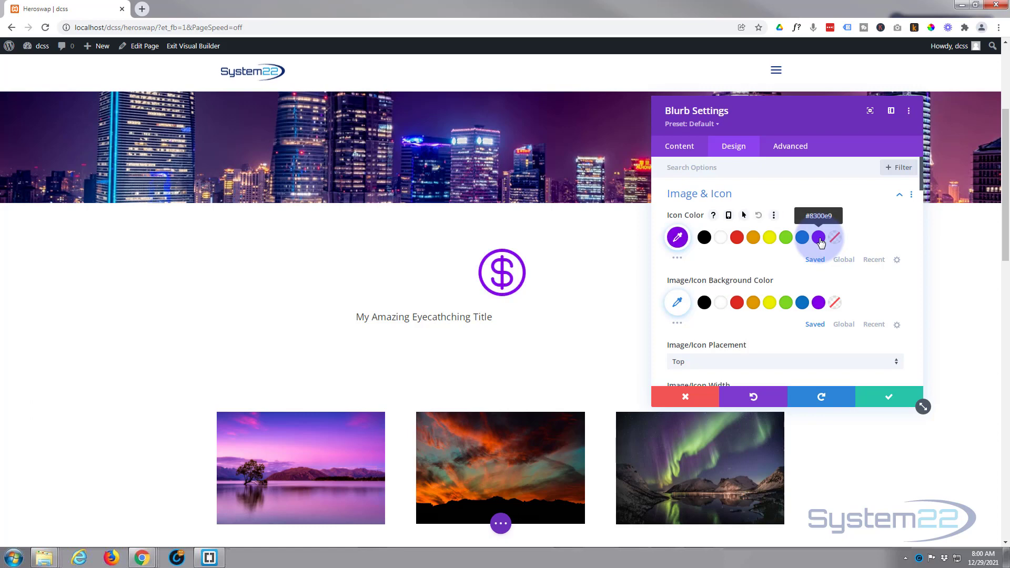
Step: Place the blurb's icon to the left of the title and set the icon width to 56px
scroll(765, 238, down, 2)
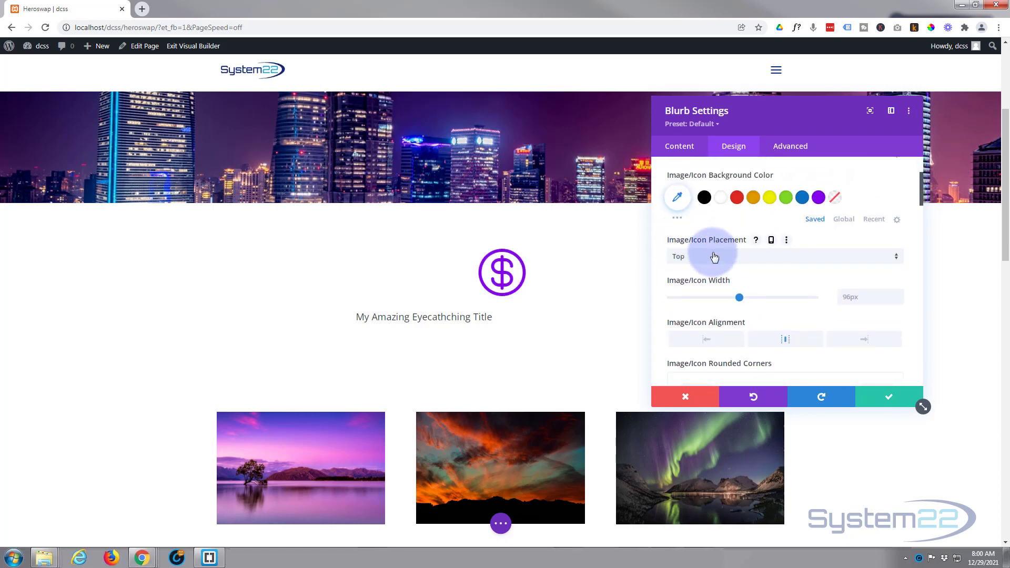
click(714, 256)
click(692, 284)
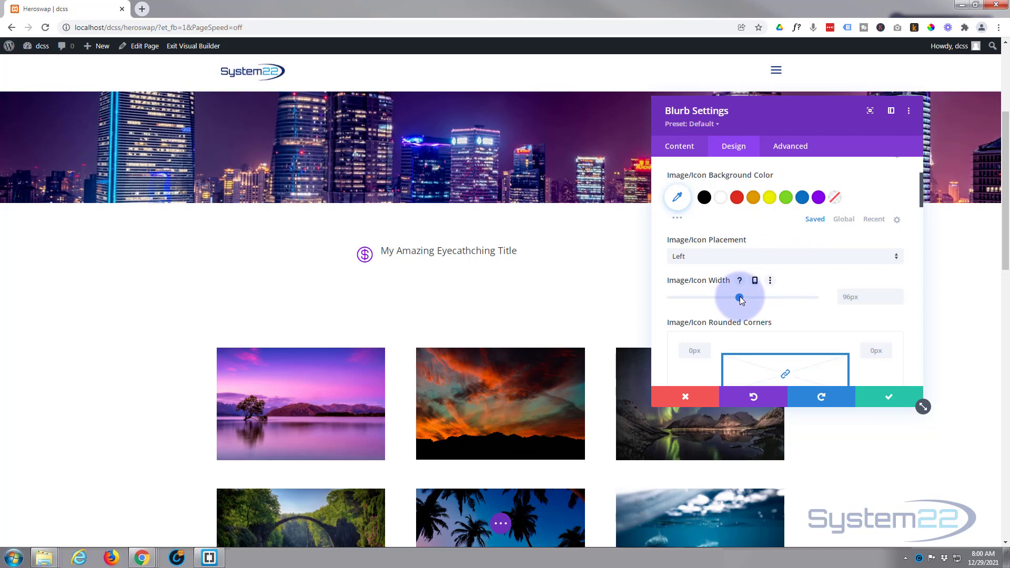
drag(740, 298, 711, 297)
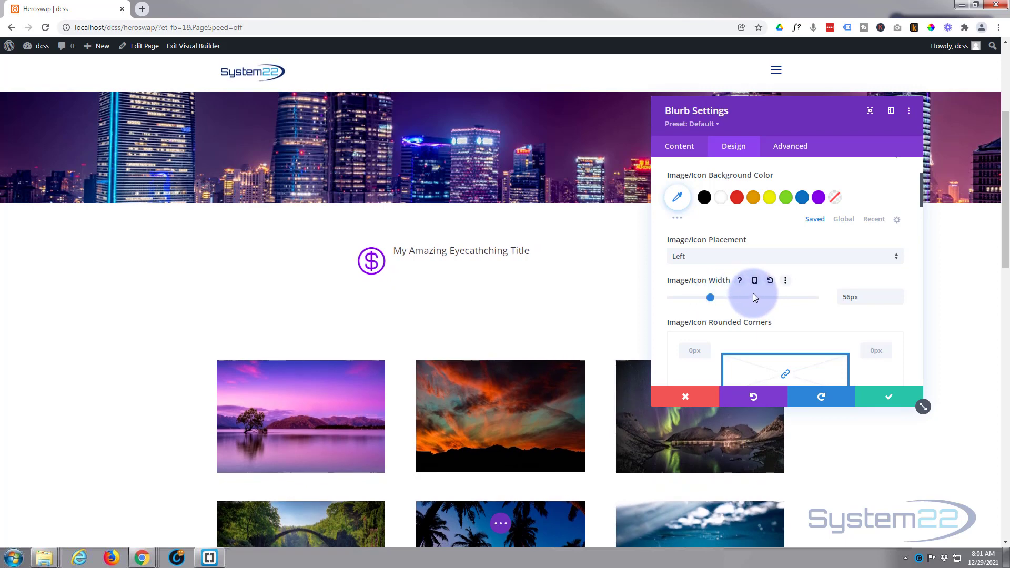
Step: Set the font of the blurb's title text to Anton
scroll(754, 298, down, 3)
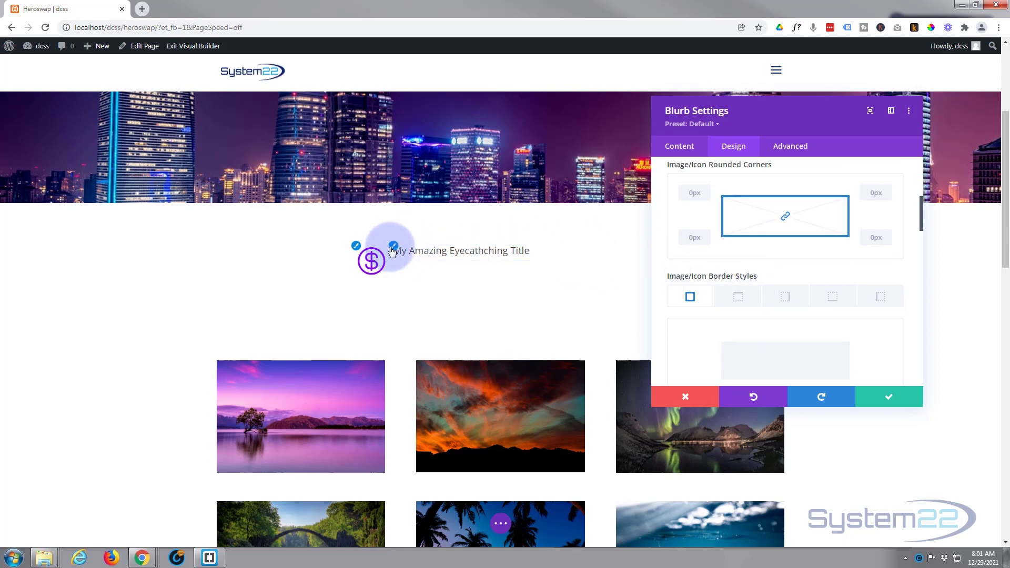
click(394, 246)
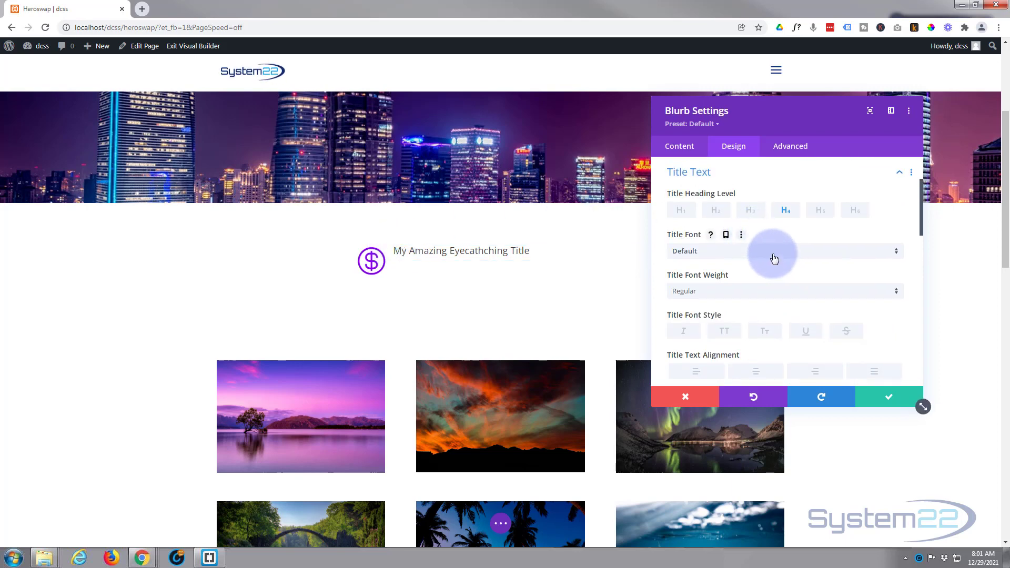
click(775, 256)
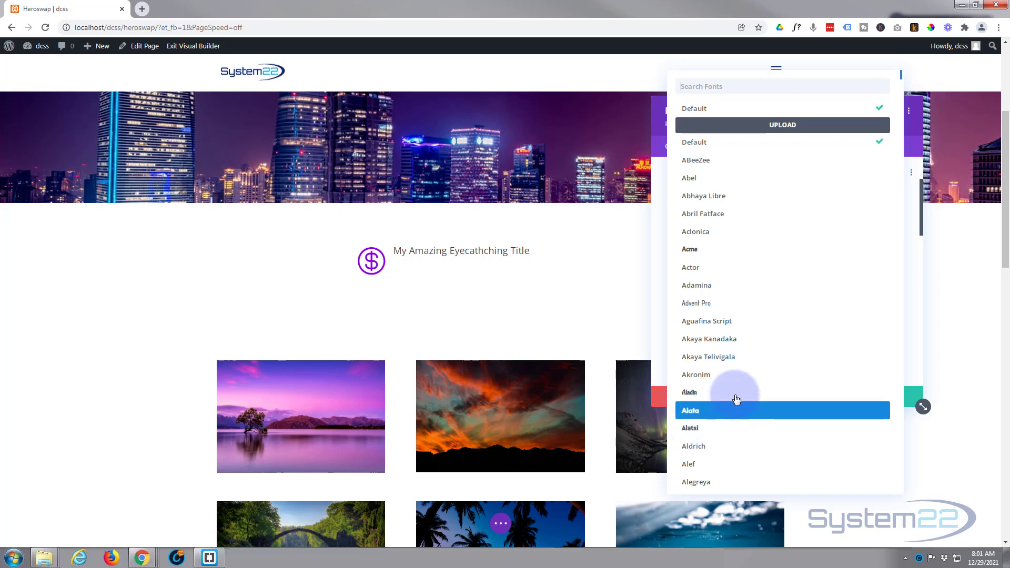
scroll(736, 399, down, 1)
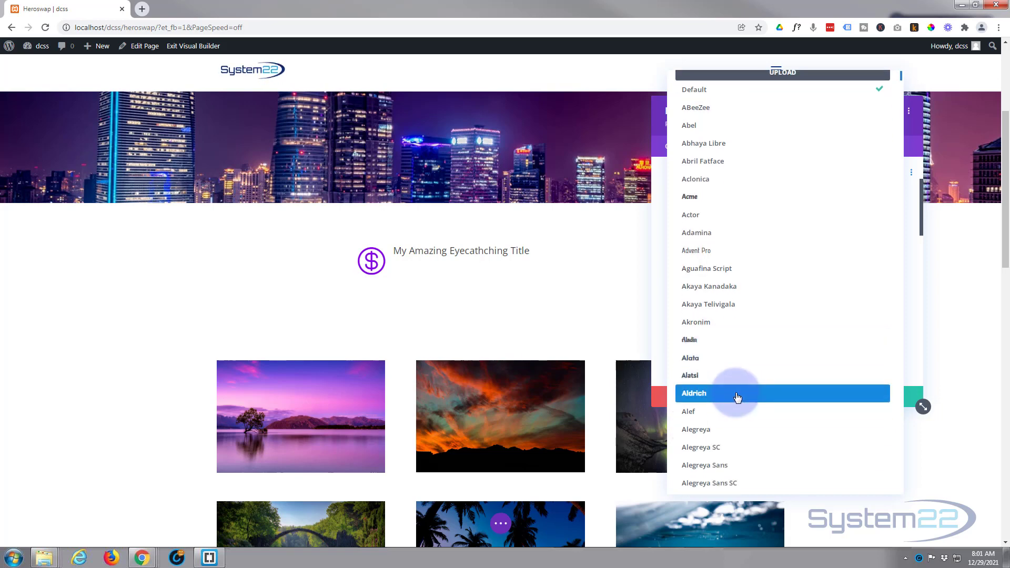
scroll(737, 398, down, 15)
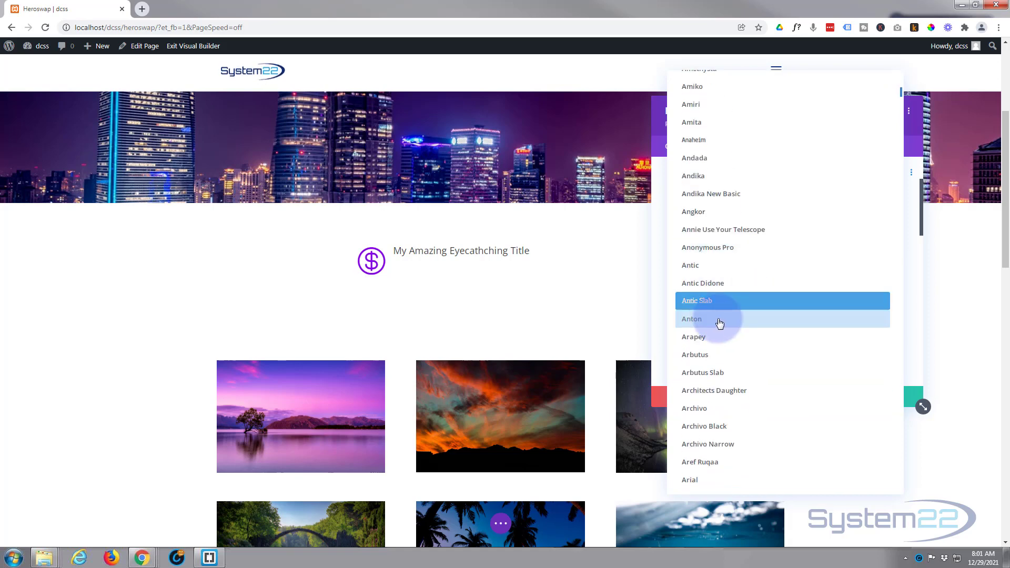
click(703, 324)
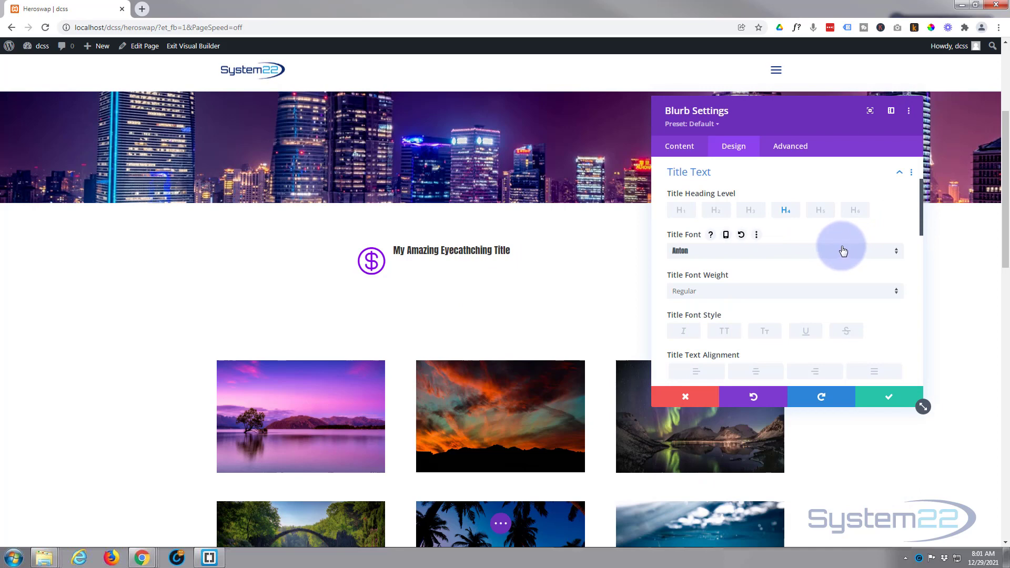
Step: Set the blurb's title text size to 29px and its color to purple #8300e9
scroll(844, 253, down, 3)
scroll(844, 250, down, 1)
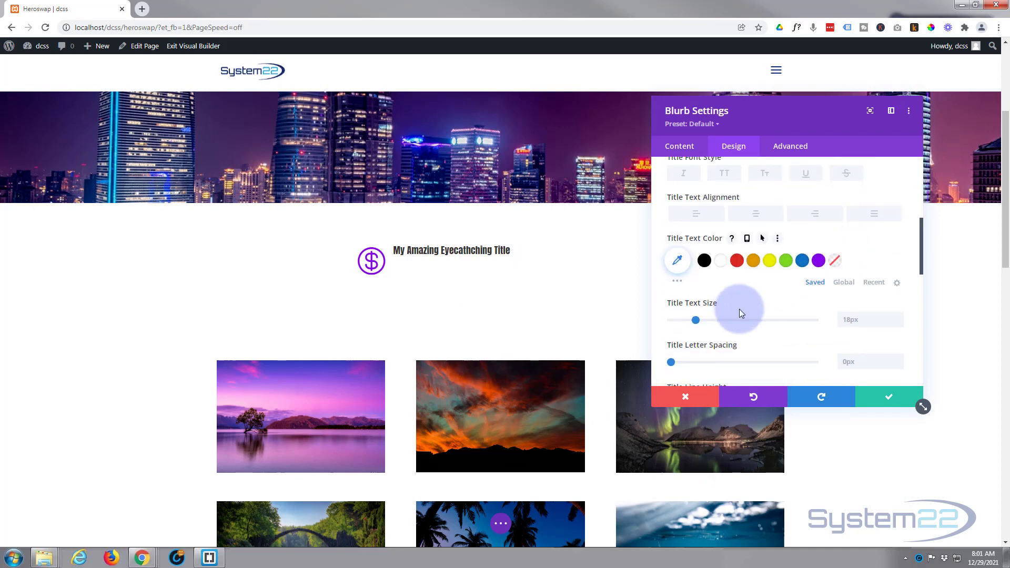
drag(697, 320, 712, 321)
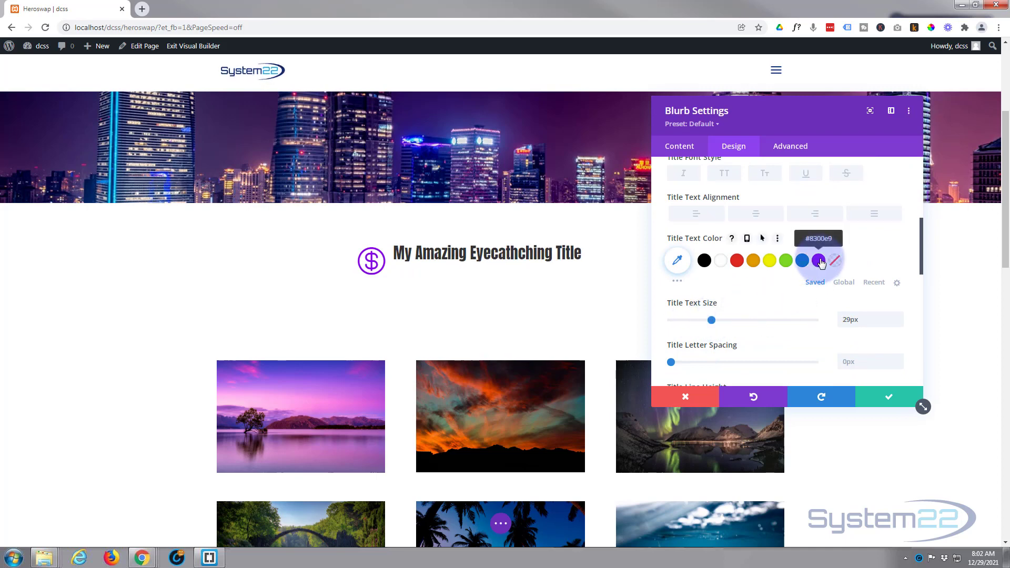
click(819, 260)
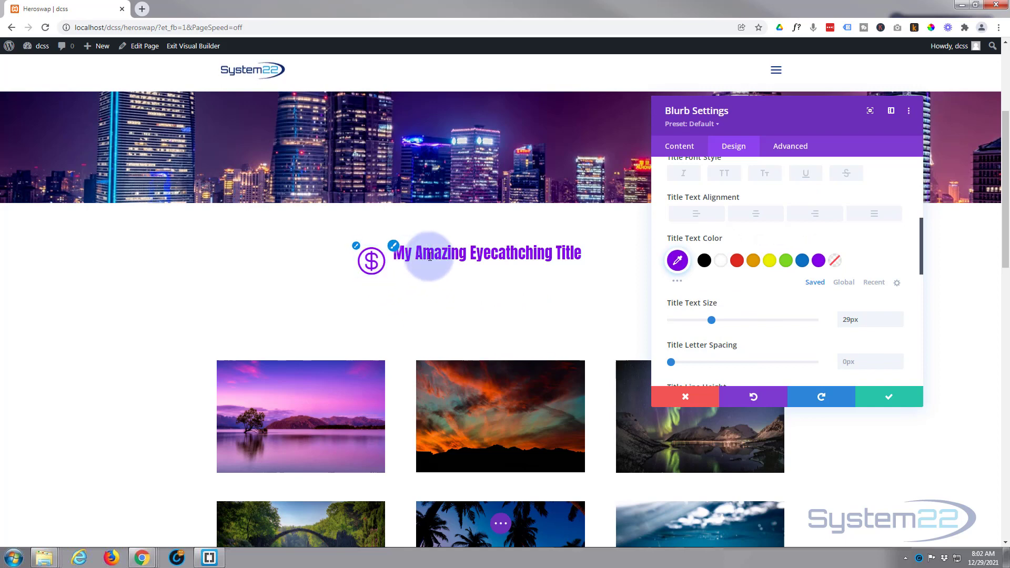
Step: Increase the title's line height to 2em to align it vertically with the dollar icon
scroll(737, 292, down, 2)
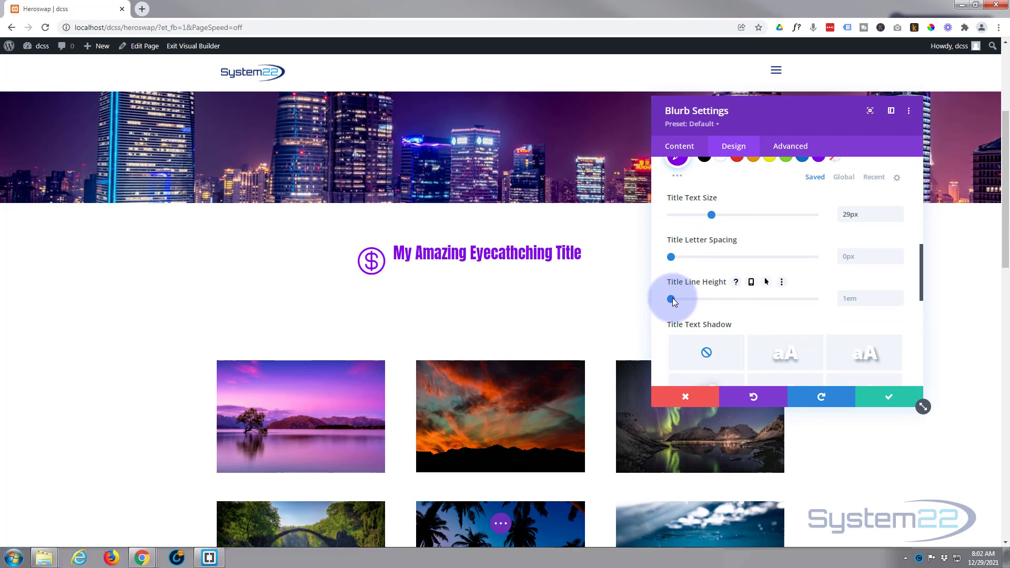
drag(673, 298, 746, 296)
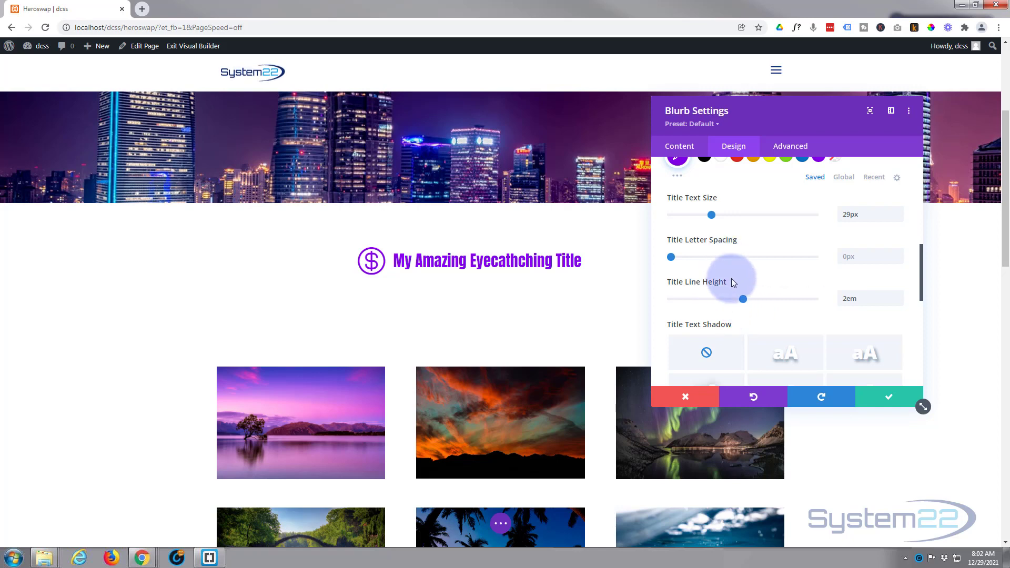
Step: Enable responsive values for the title text size, preview the tablet layout, and set the phone size to 20px
scroll(732, 279, up, 2)
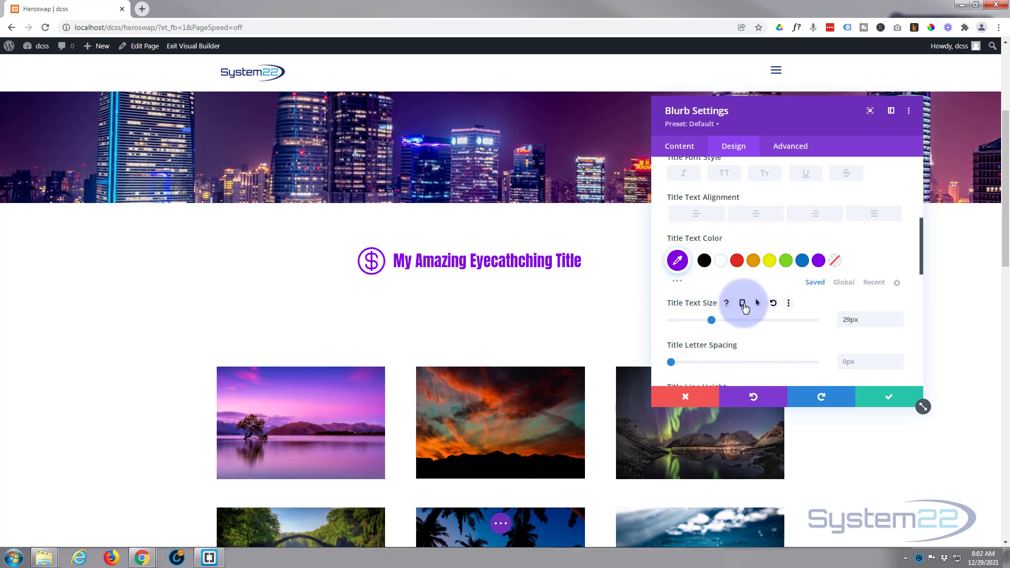
click(742, 304)
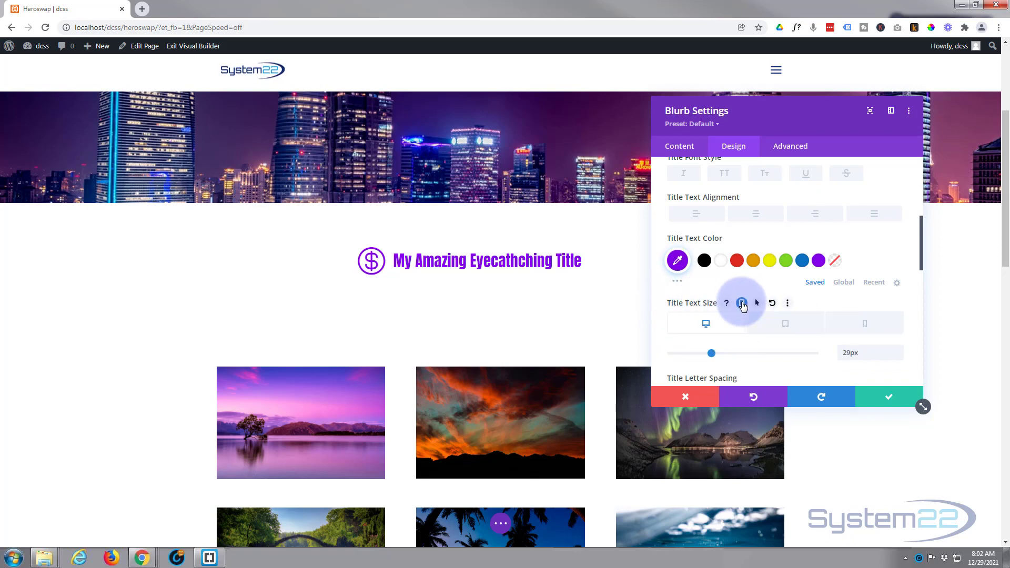
click(788, 324)
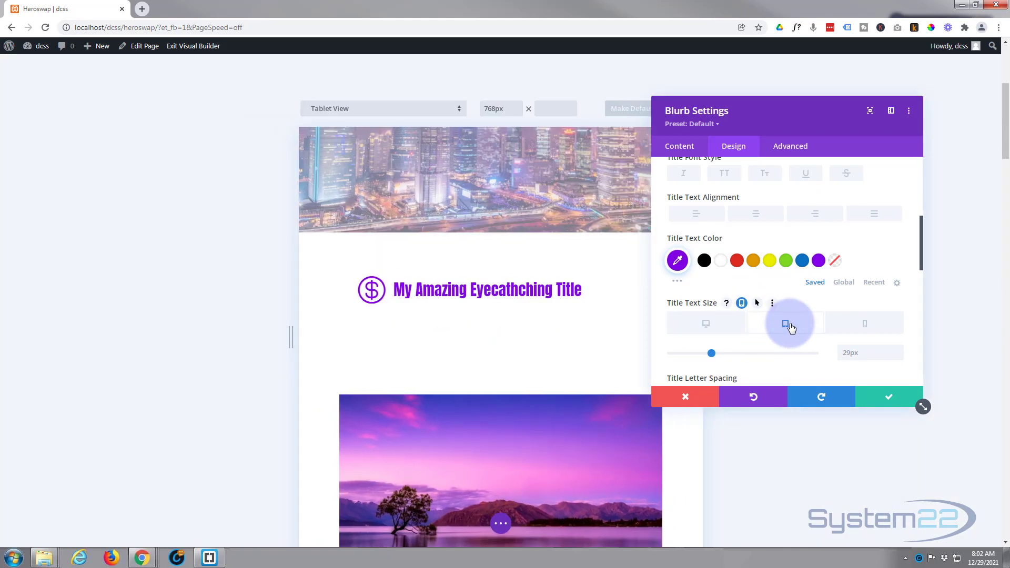
click(850, 324)
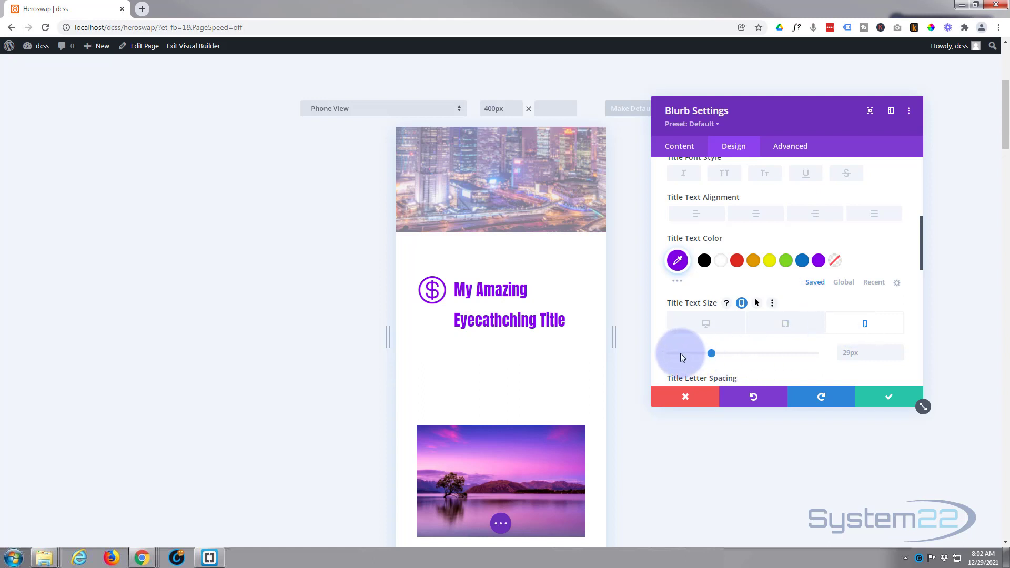
drag(712, 356, 701, 356)
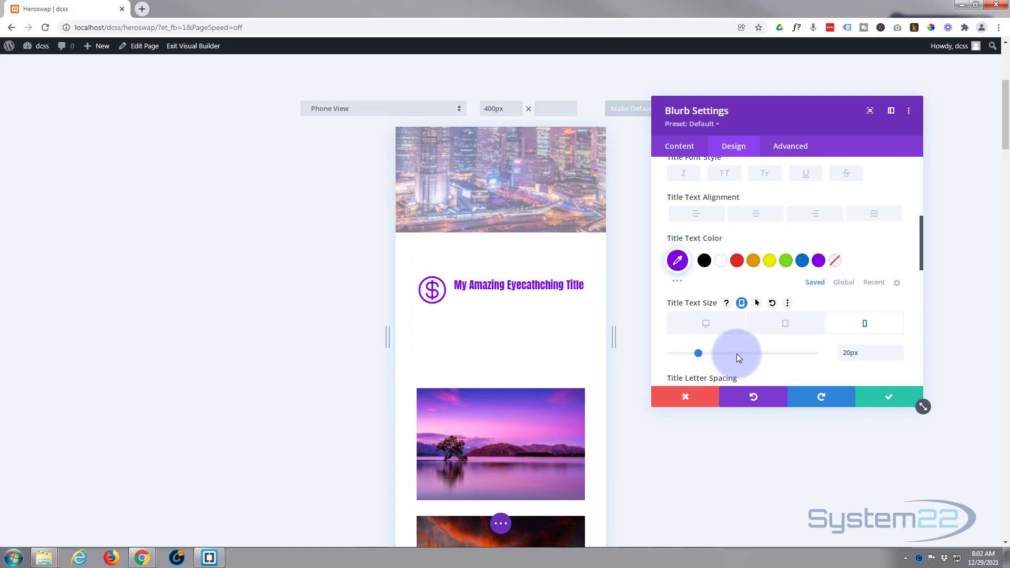
Step: Enable responsive values for the title line height and set the phone value to 2.9em
scroll(737, 354, down, 1)
scroll(737, 354, down, 1)
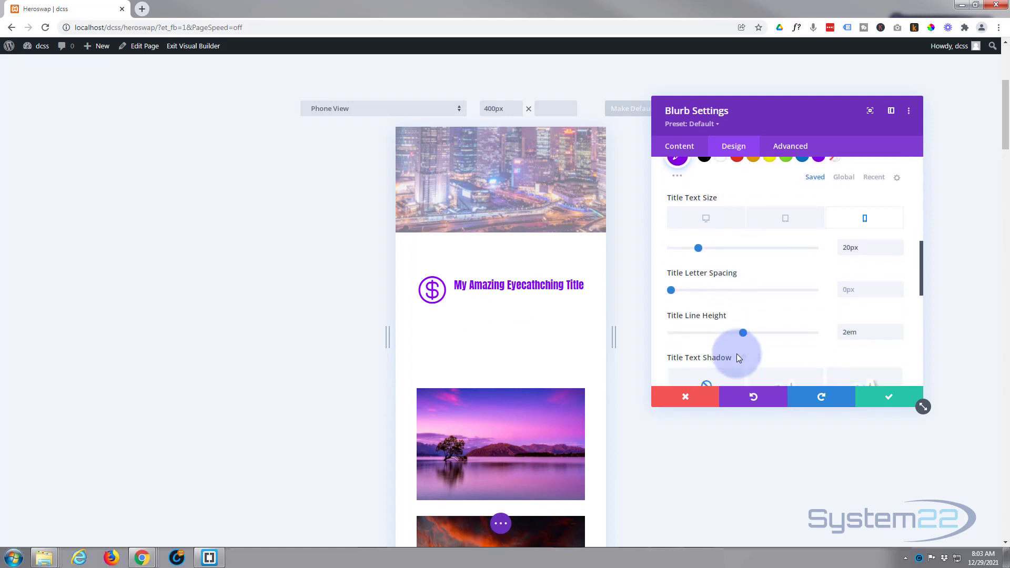
mouse_move(713, 320)
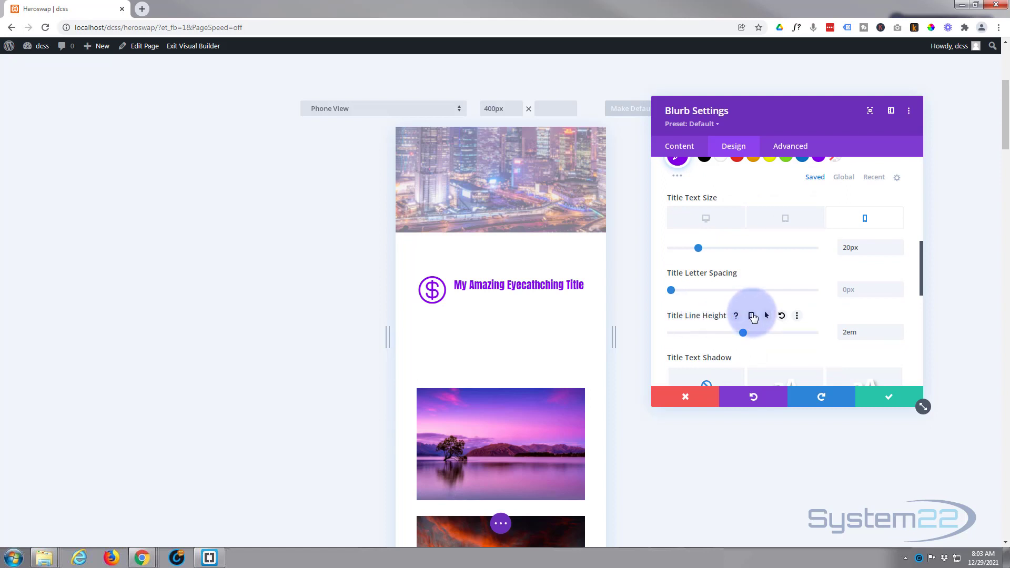
click(752, 317)
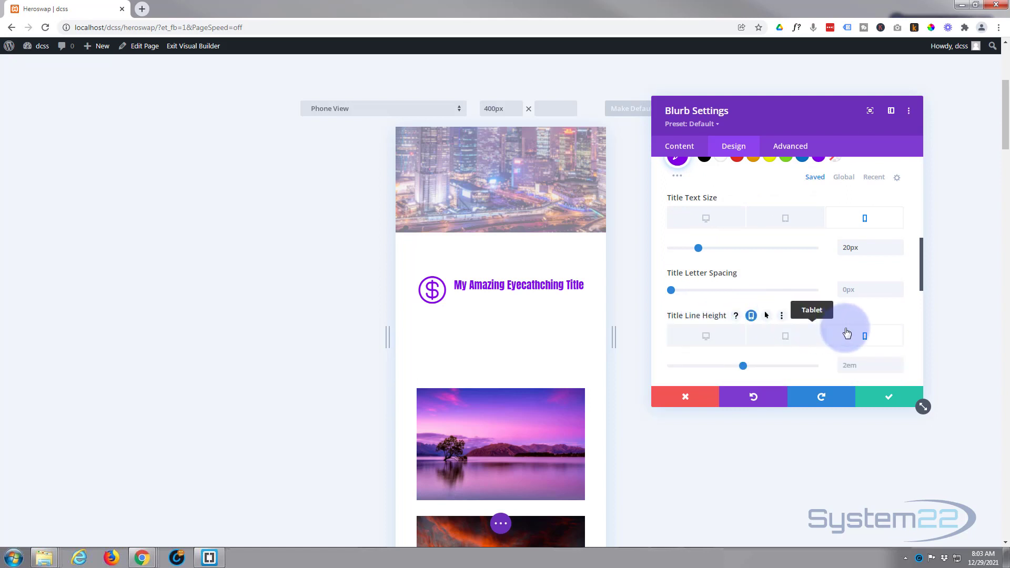
scroll(797, 316, down, 2)
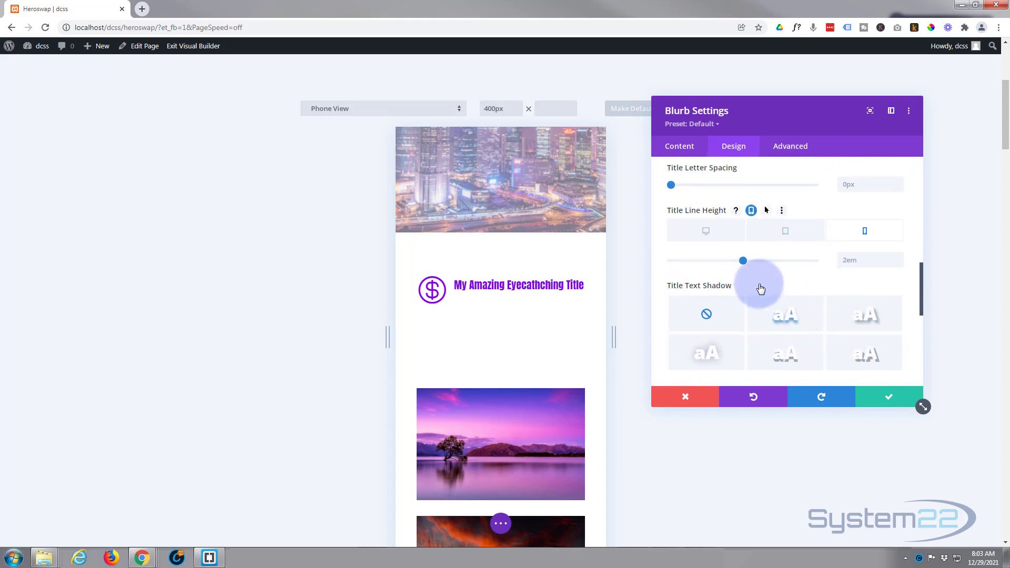
drag(752, 263, 809, 265)
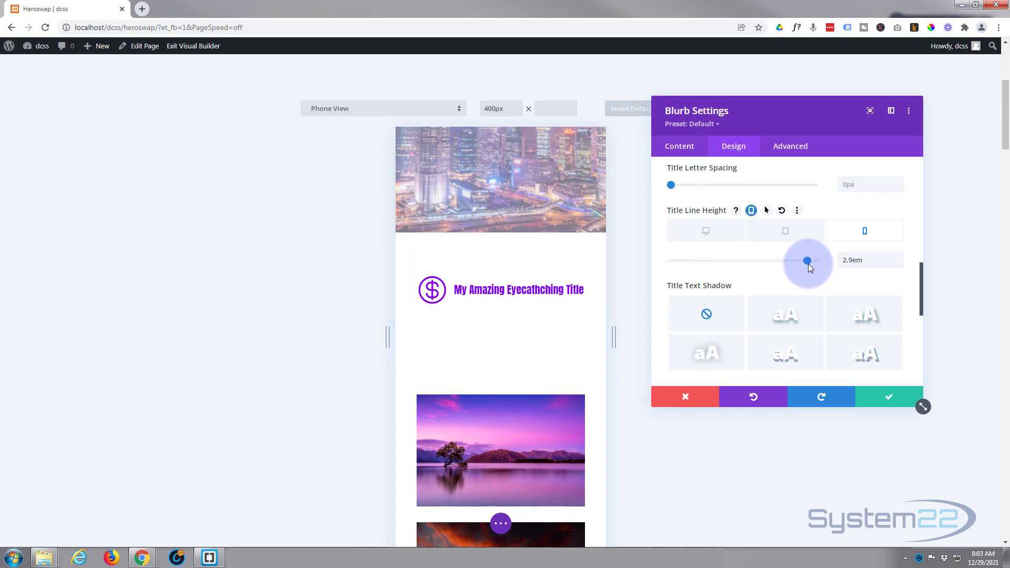
Step: Return to the desktop preview, check the title below the hero image, and save the blurb's settings
click(709, 231)
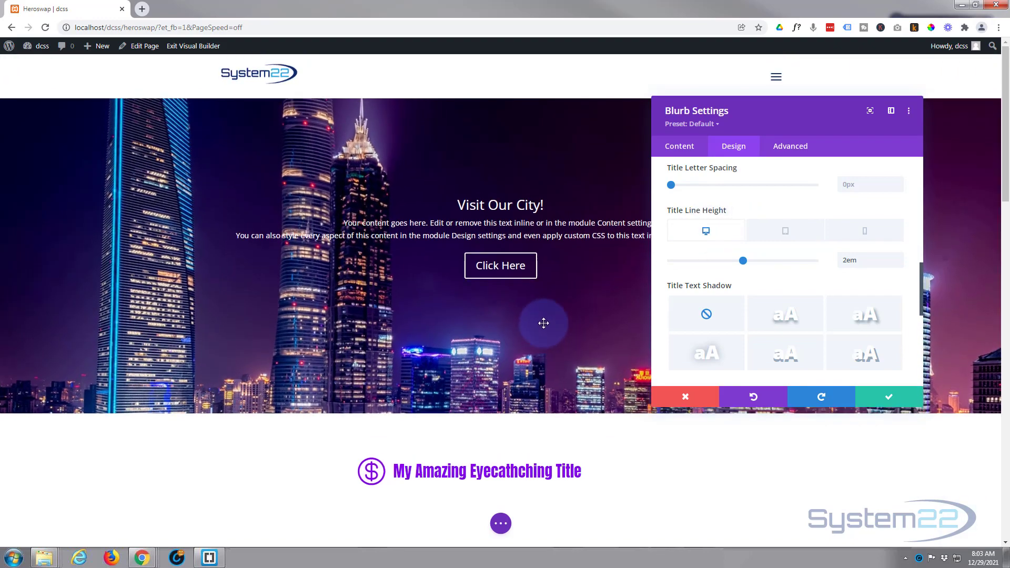
scroll(545, 323, down, 2)
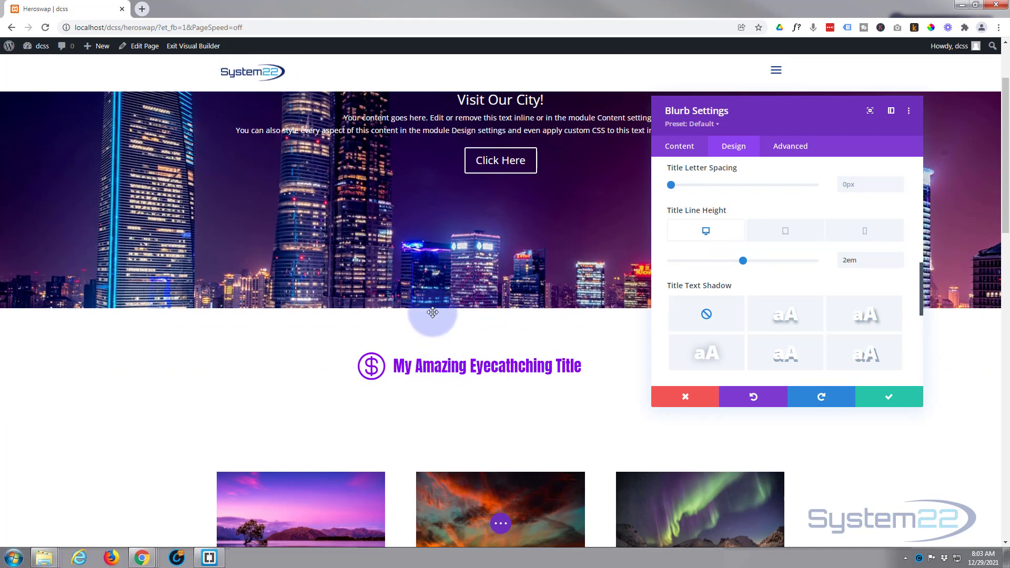
click(891, 401)
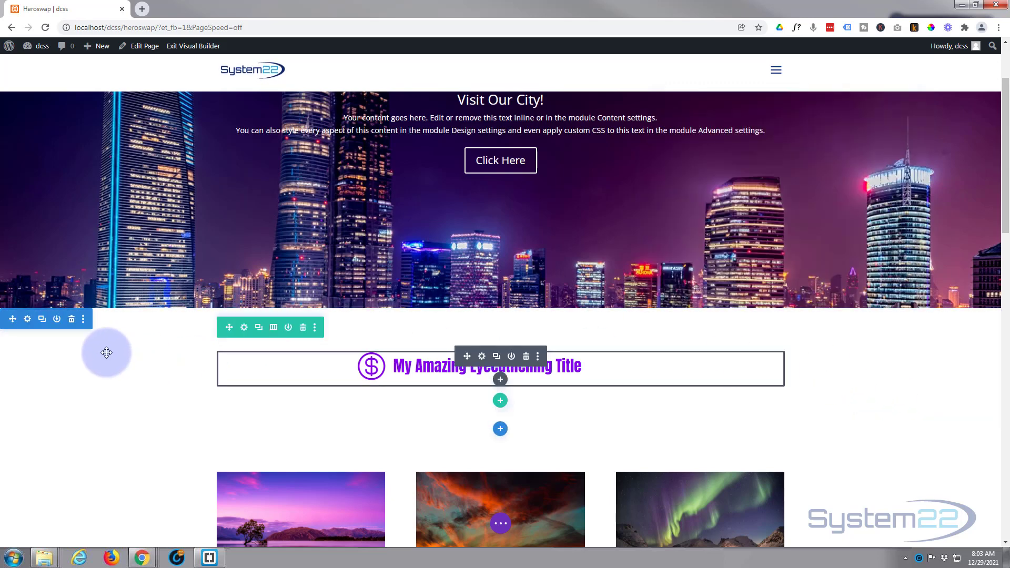
Step: Give the section containing the blurb a black #000000 background color
click(28, 320)
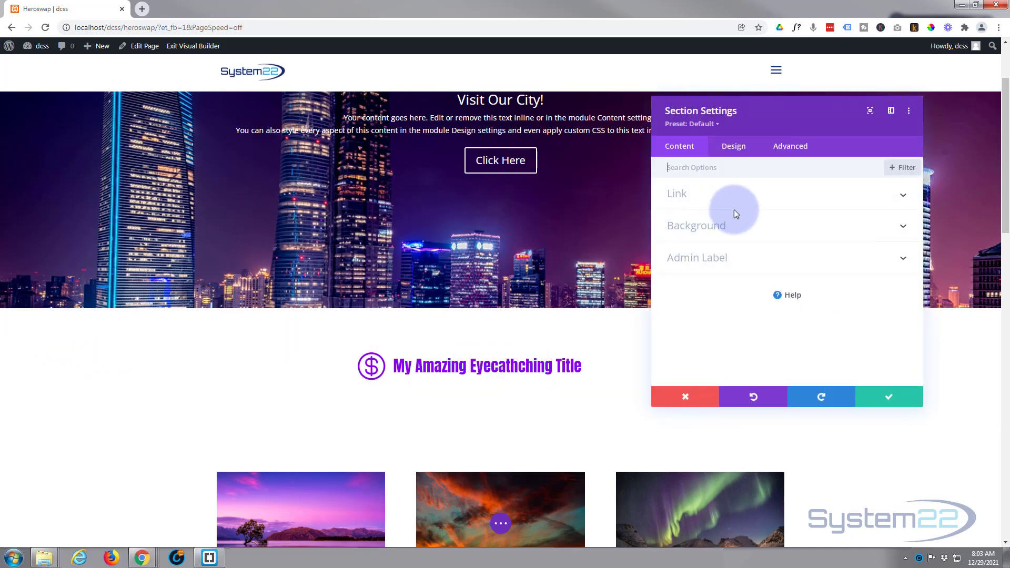
click(751, 228)
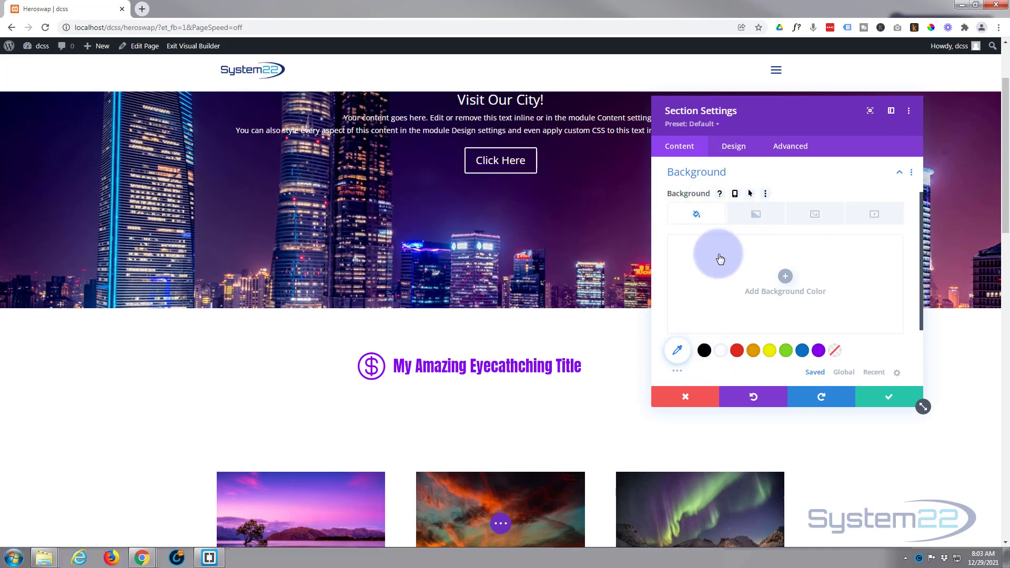
click(705, 351)
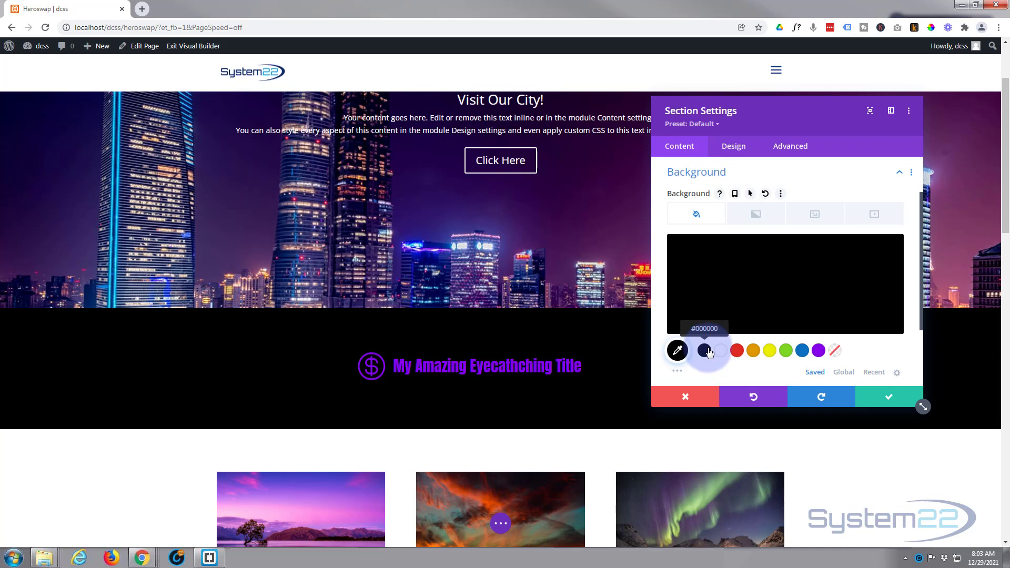
Step: Set the black section's top and bottom padding to 0px, linking the two values
click(736, 148)
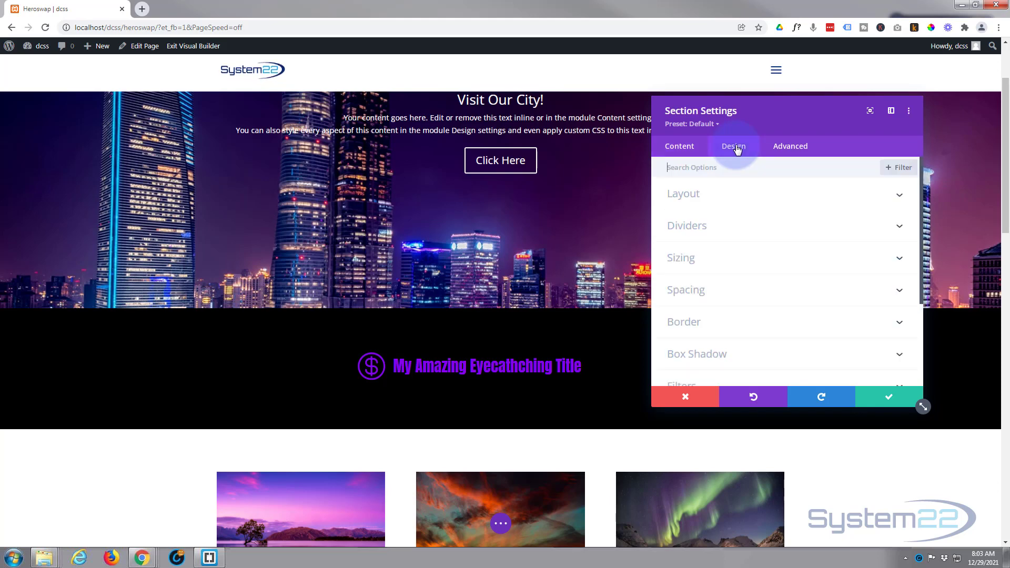
click(744, 289)
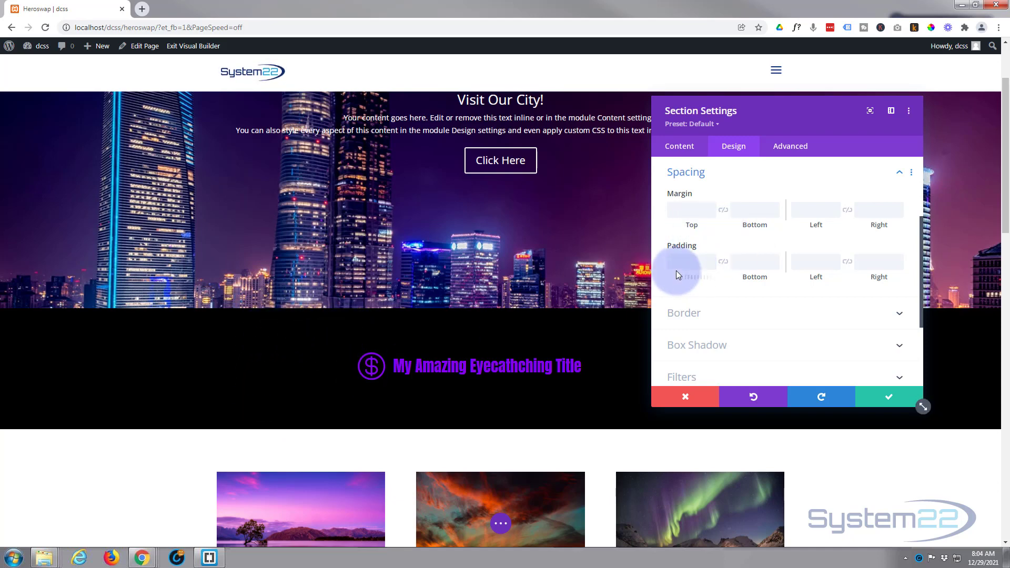
click(684, 258)
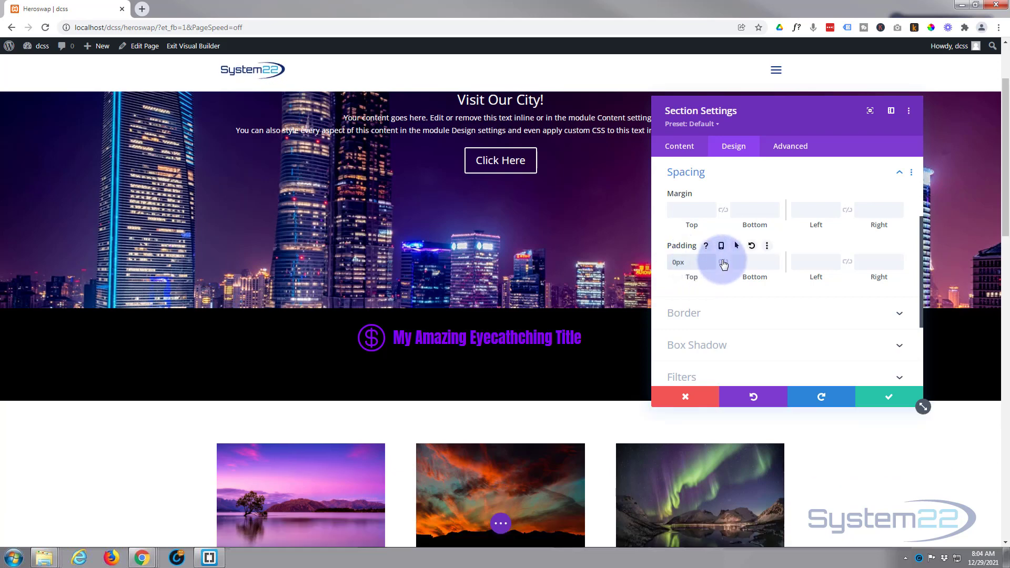
click(724, 264)
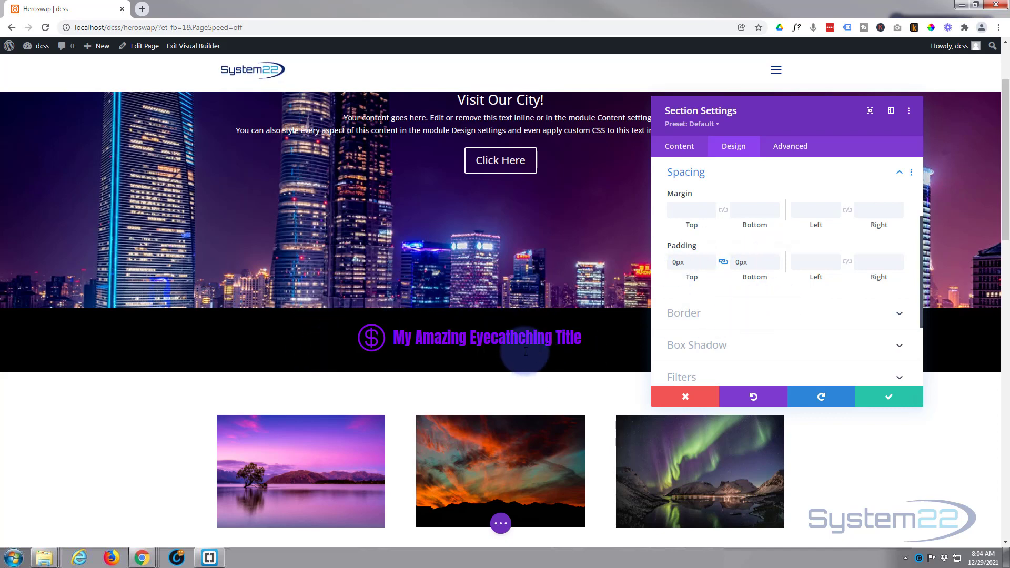
Step: Check the black title section's height between the hero image and the gallery, and save the section settings
scroll(248, 360, up, 1)
scroll(247, 360, up, 1)
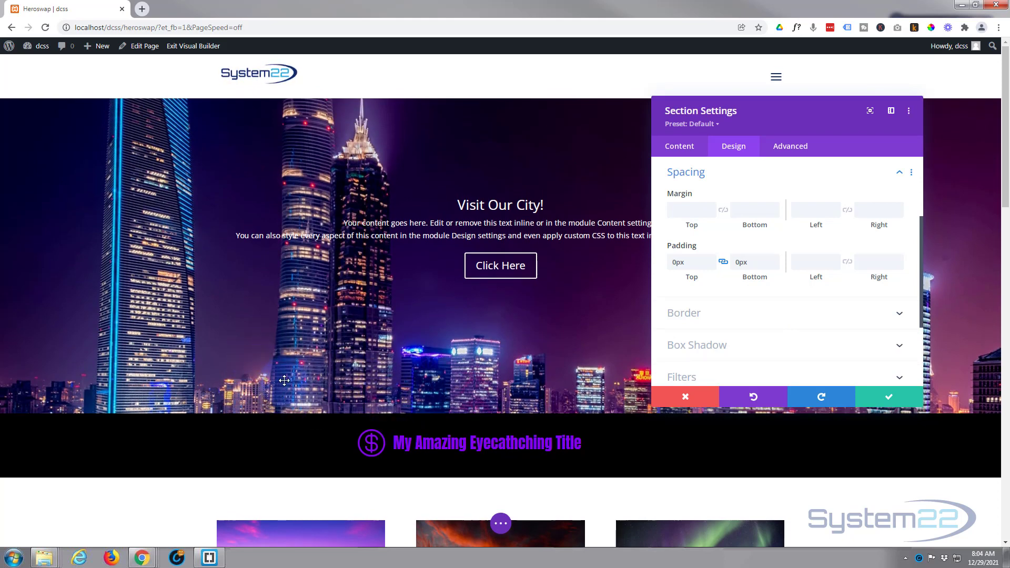
scroll(284, 380, down, 2)
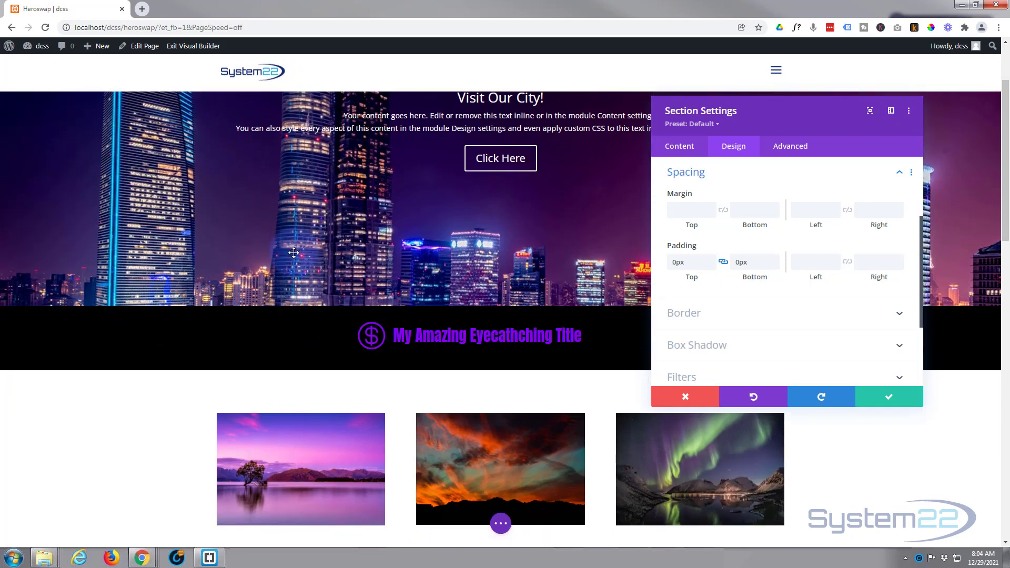
scroll(294, 252, down, 3)
scroll(294, 253, down, 1)
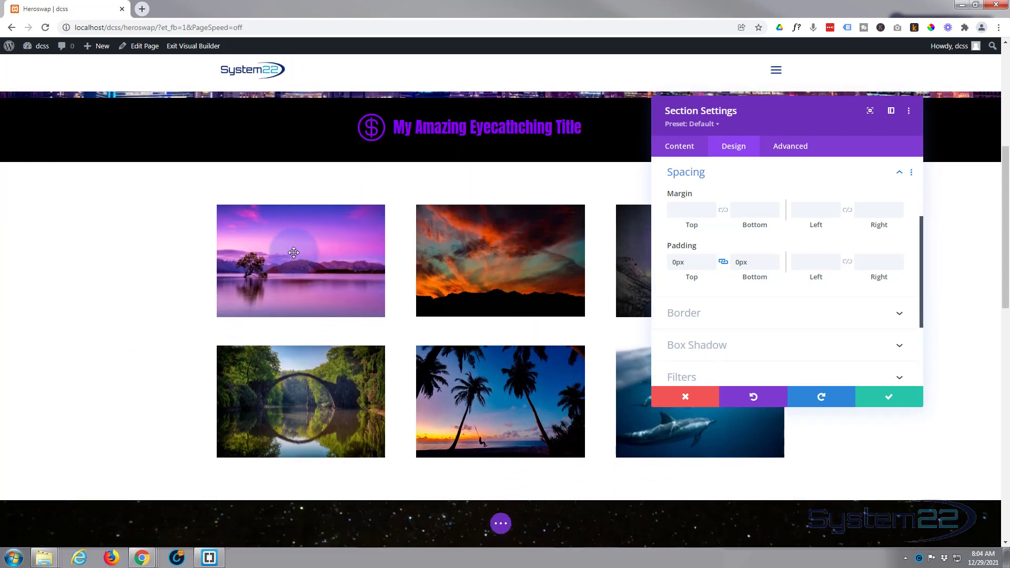
scroll(293, 253, up, 3)
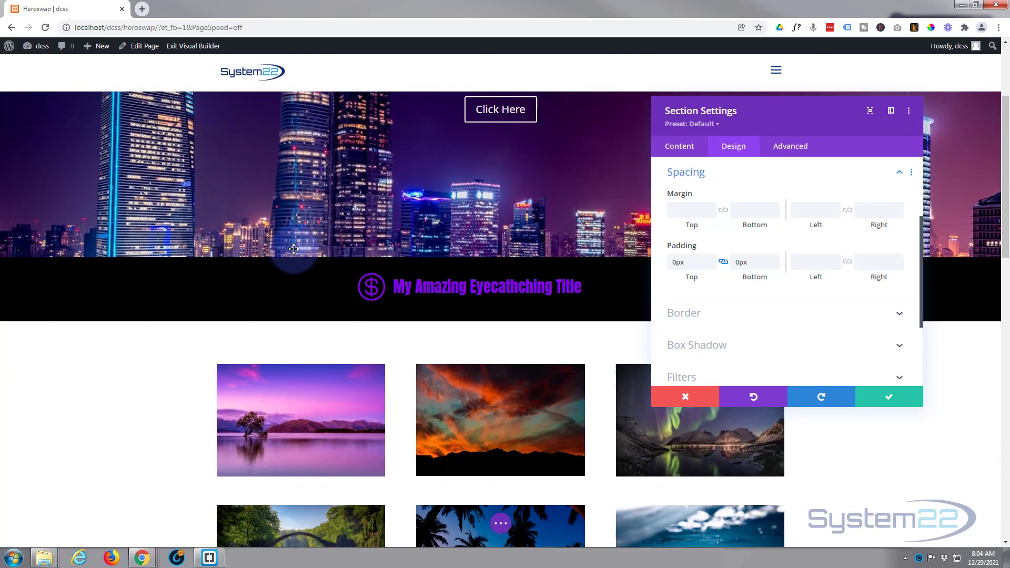
scroll(293, 249, down, 1)
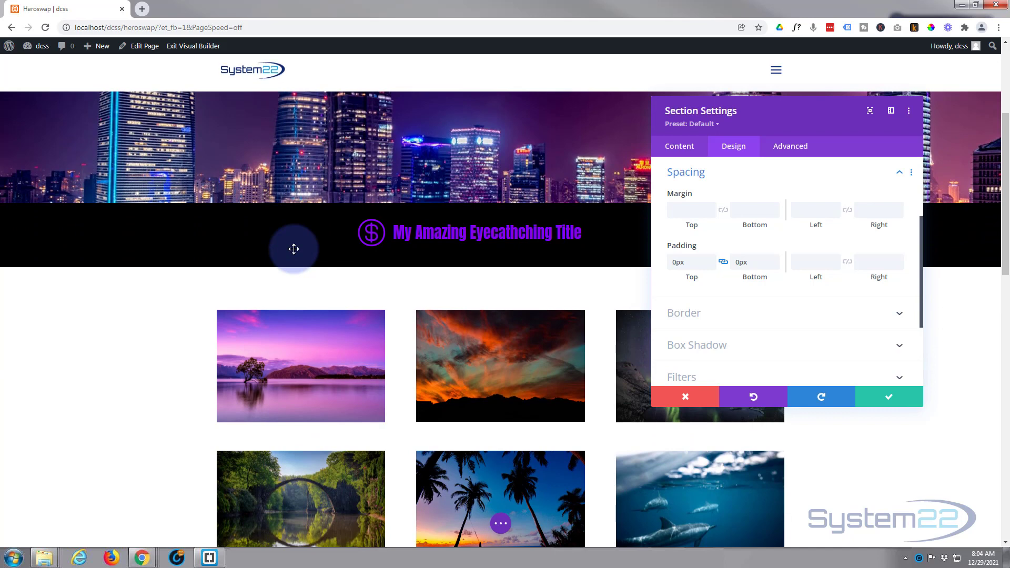
scroll(294, 249, down, 1)
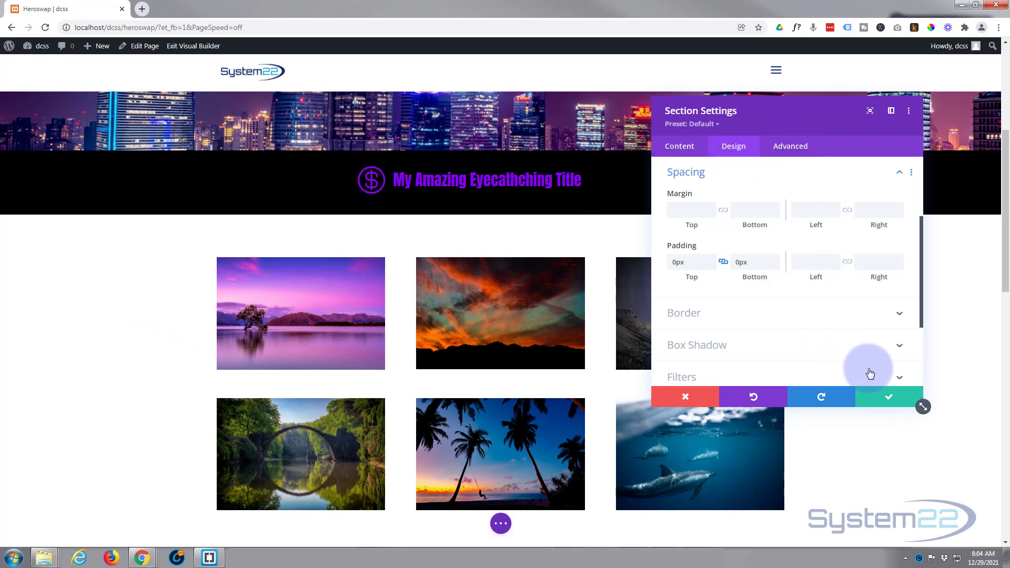
click(895, 402)
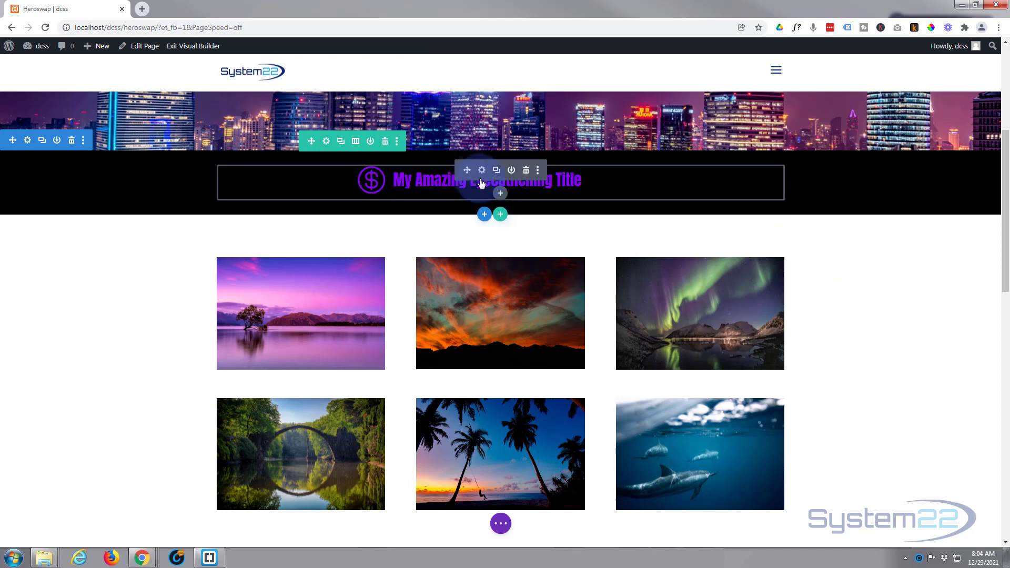
Step: Enable the horizontal motion scroll effect for the title blurb
click(482, 172)
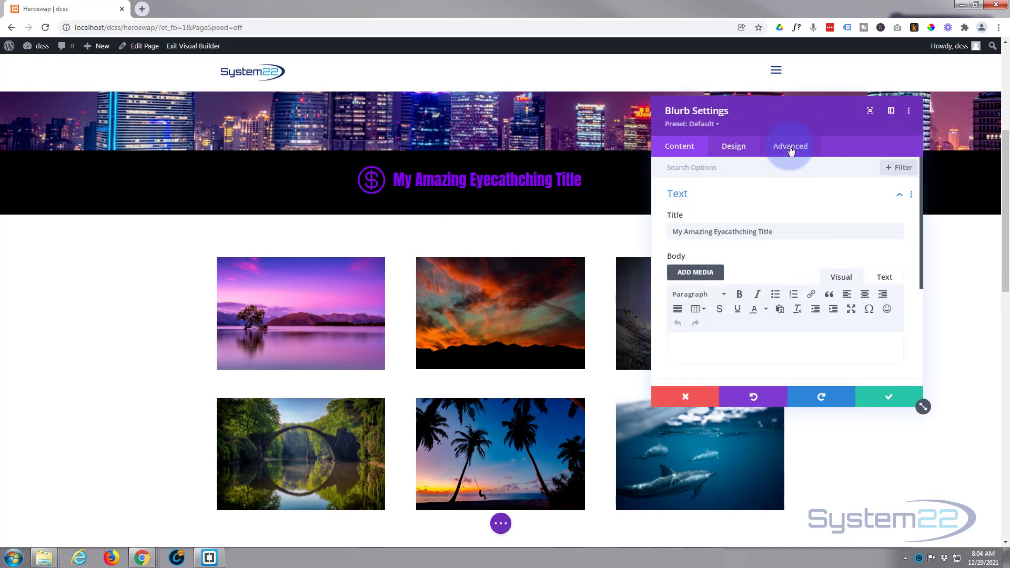
click(791, 147)
scroll(842, 224, down, 3)
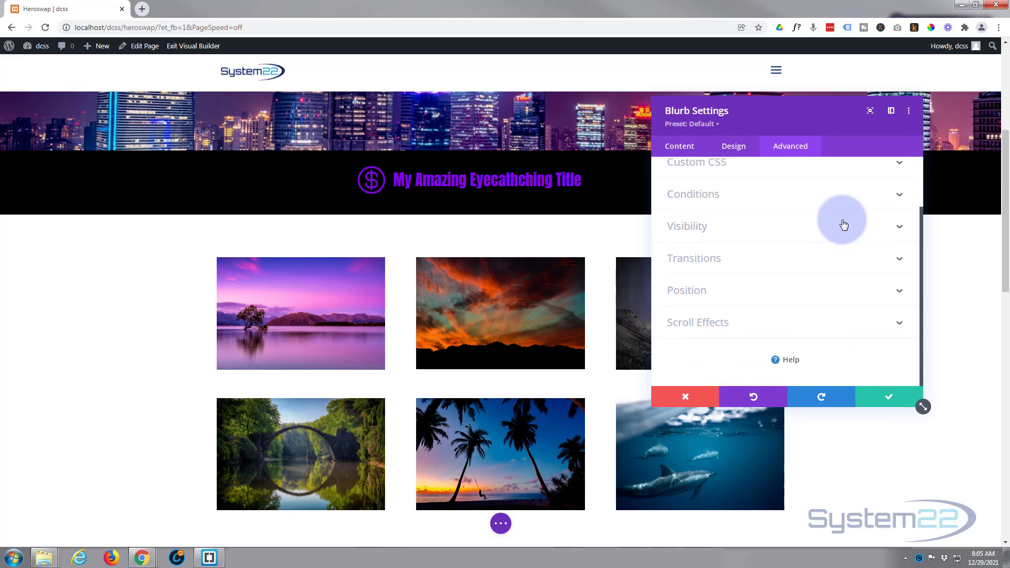
click(735, 327)
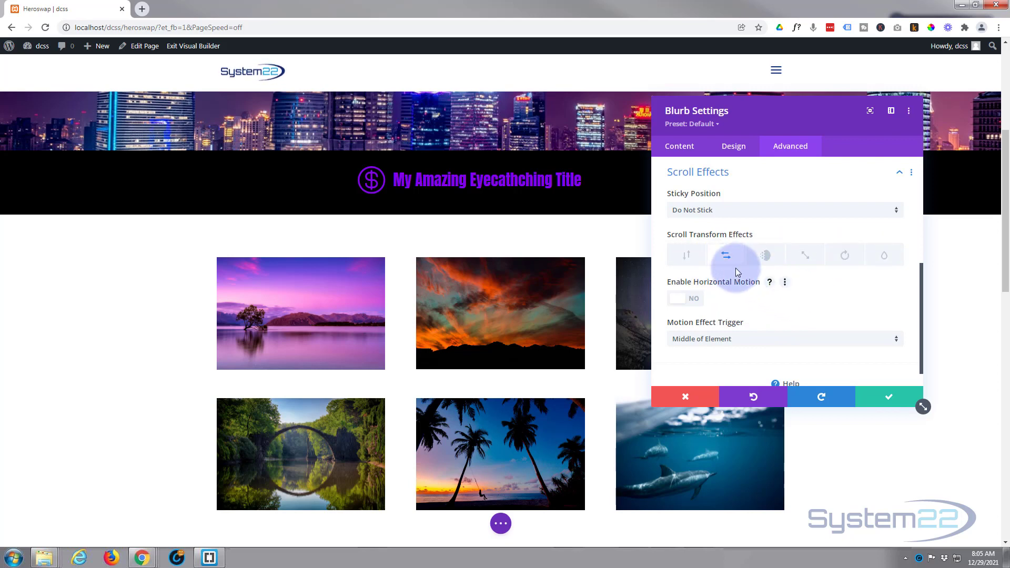
click(687, 303)
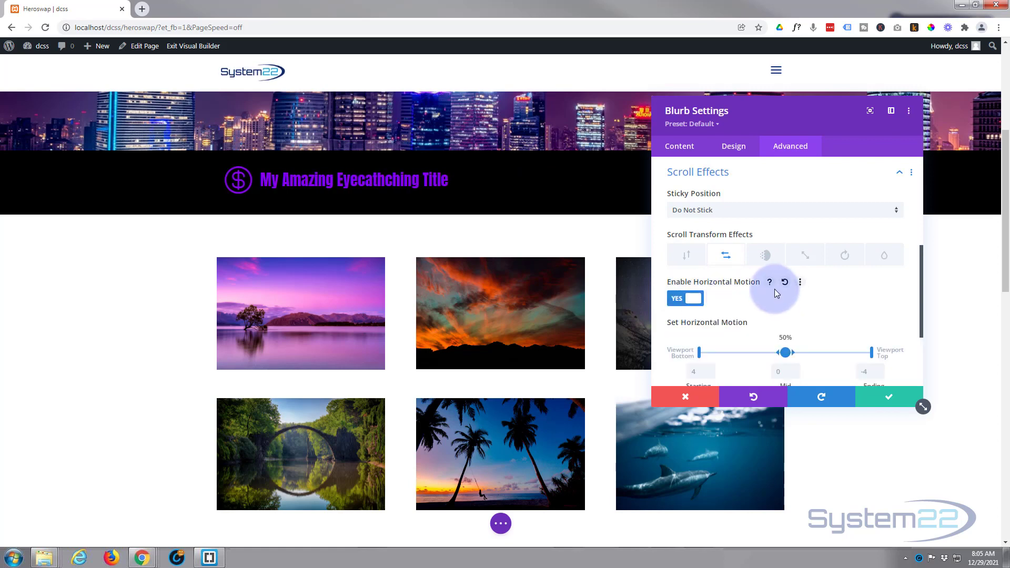
scroll(774, 288, down, 1)
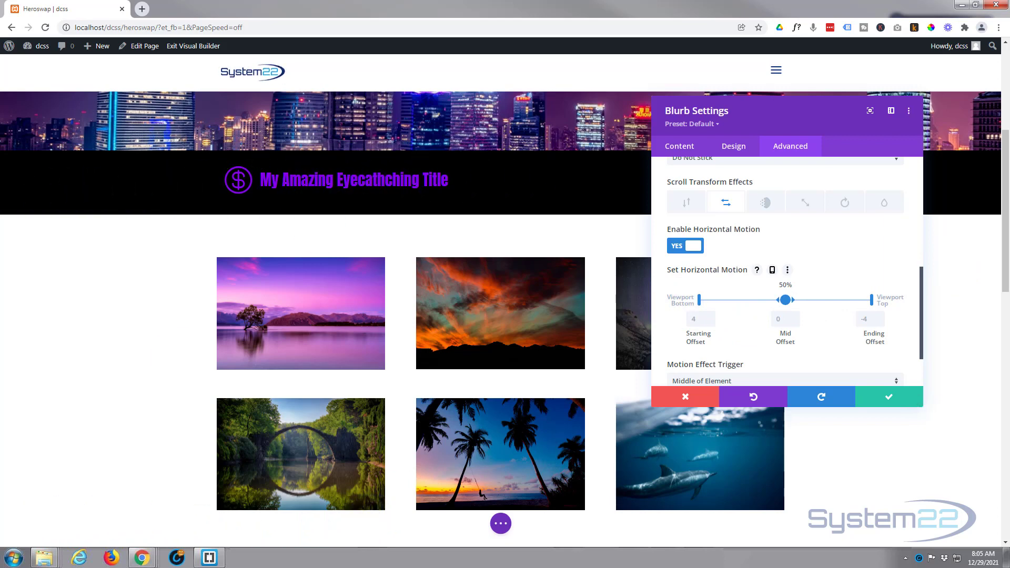
Step: Set the horizontal motion's starting offset to -100 and preview the title's movement on the page
click(698, 320)
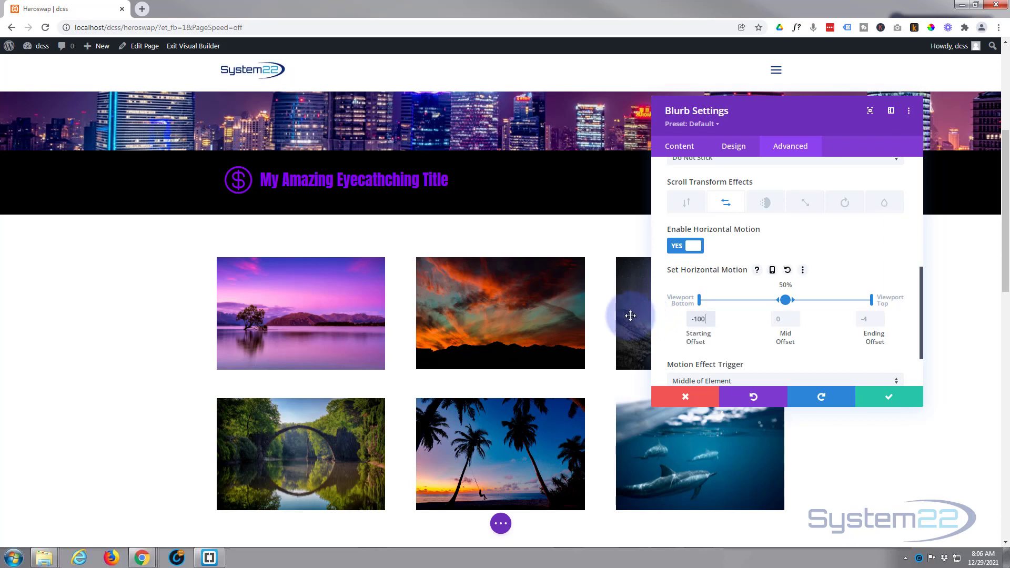
scroll(435, 303, up, 4)
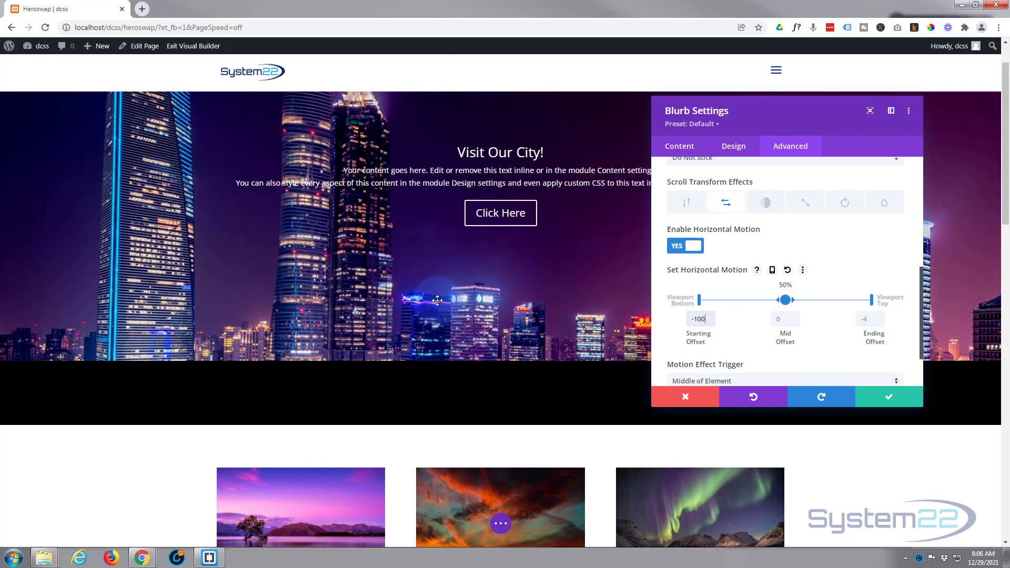
scroll(438, 300, up, 1)
scroll(438, 299, down, 2)
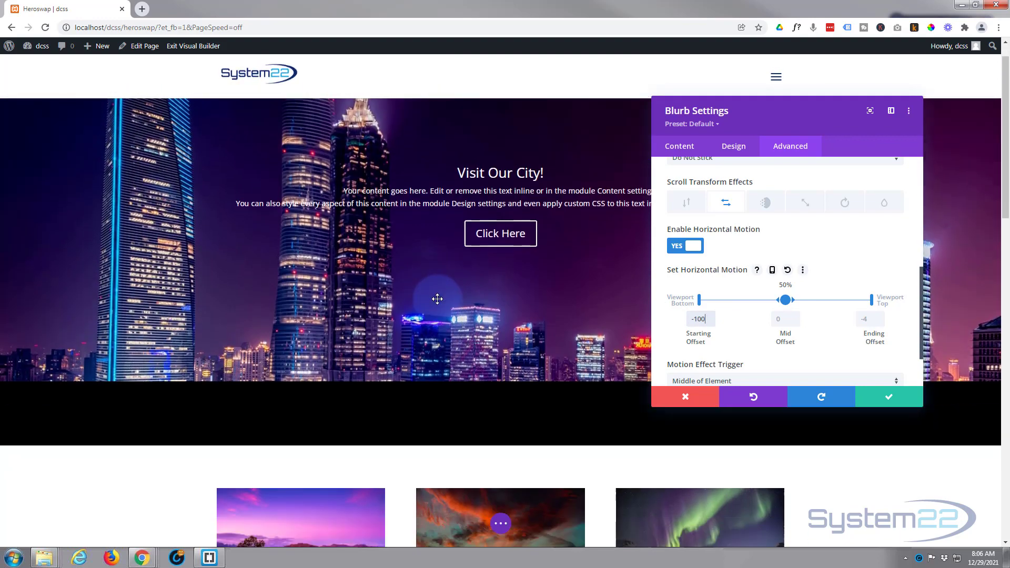
scroll(438, 299, up, 2)
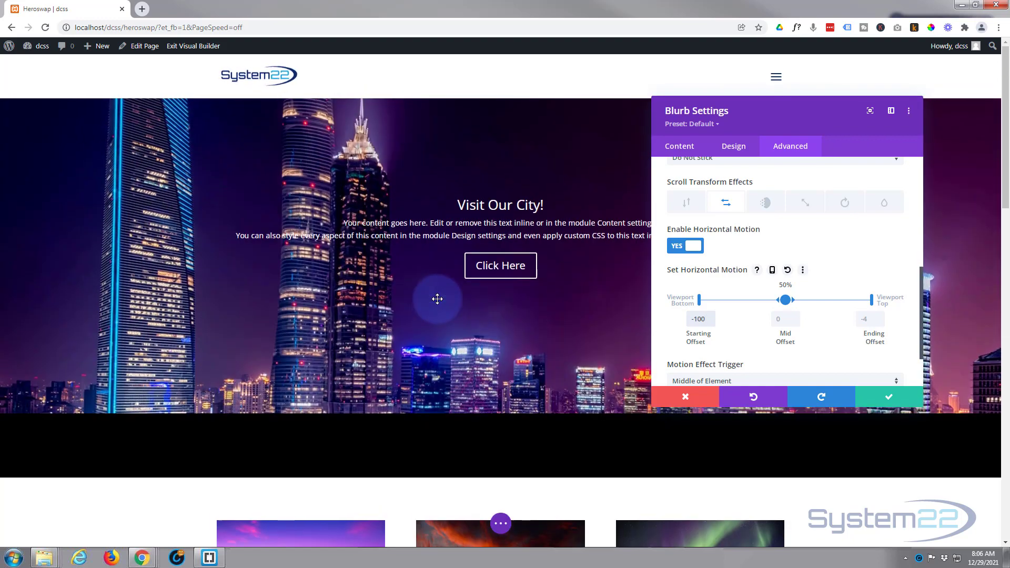
Step: Set the horizontal motion's ending offset to 100 and preview the effect over the page's full scroll range
scroll(437, 299, down, 4)
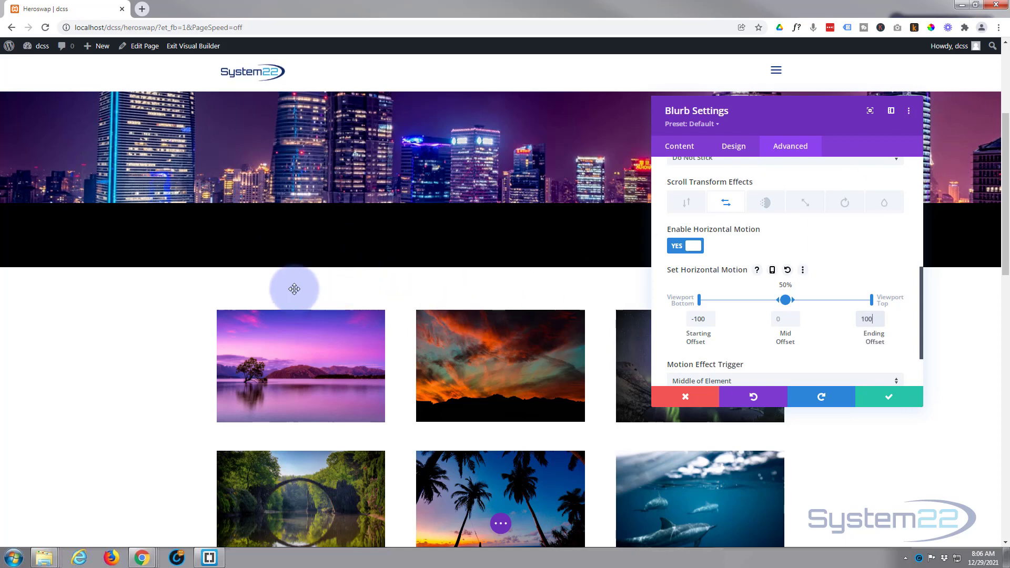
scroll(374, 327, down, 2)
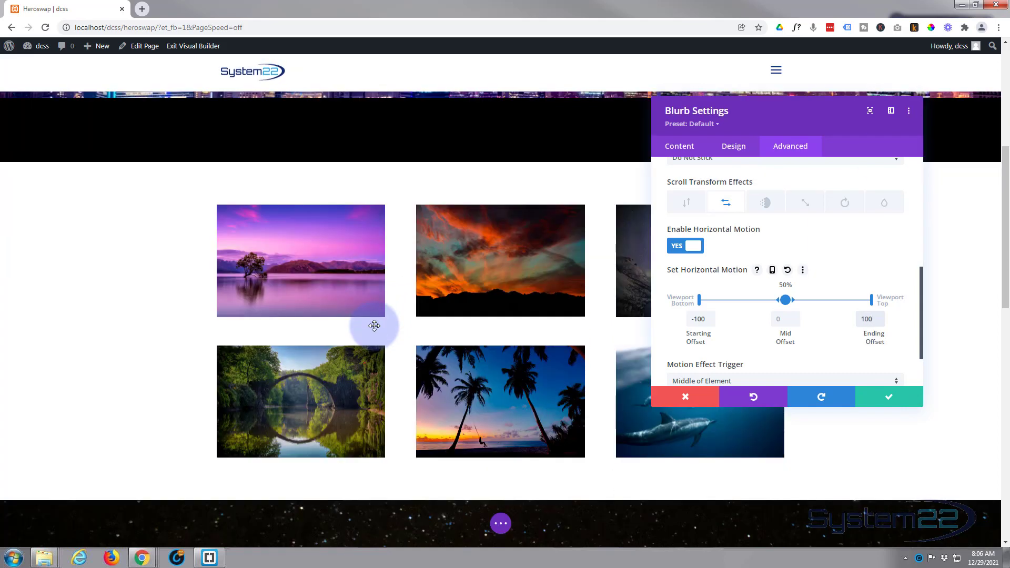
scroll(374, 326, up, 5)
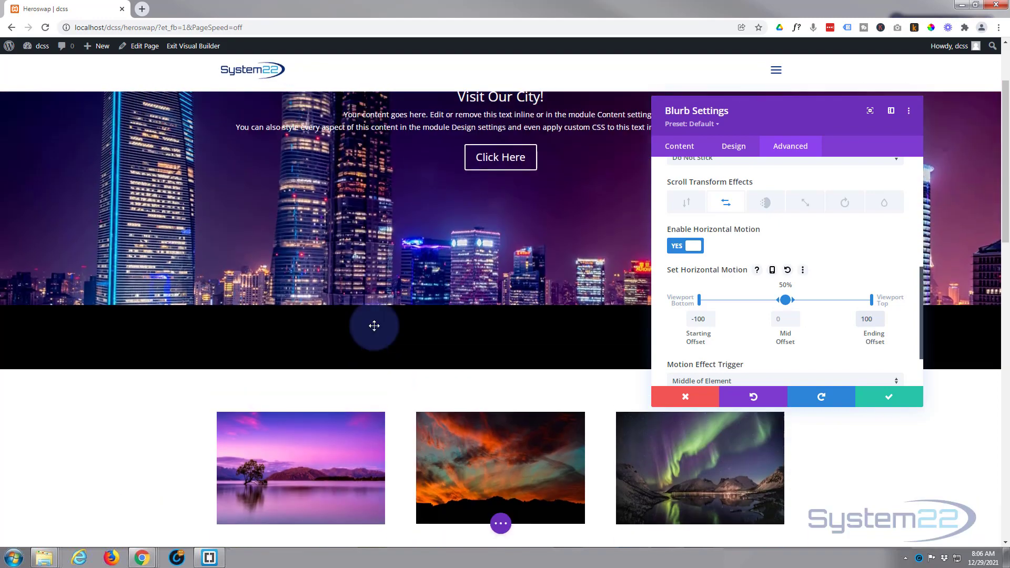
scroll(374, 324, up, 1)
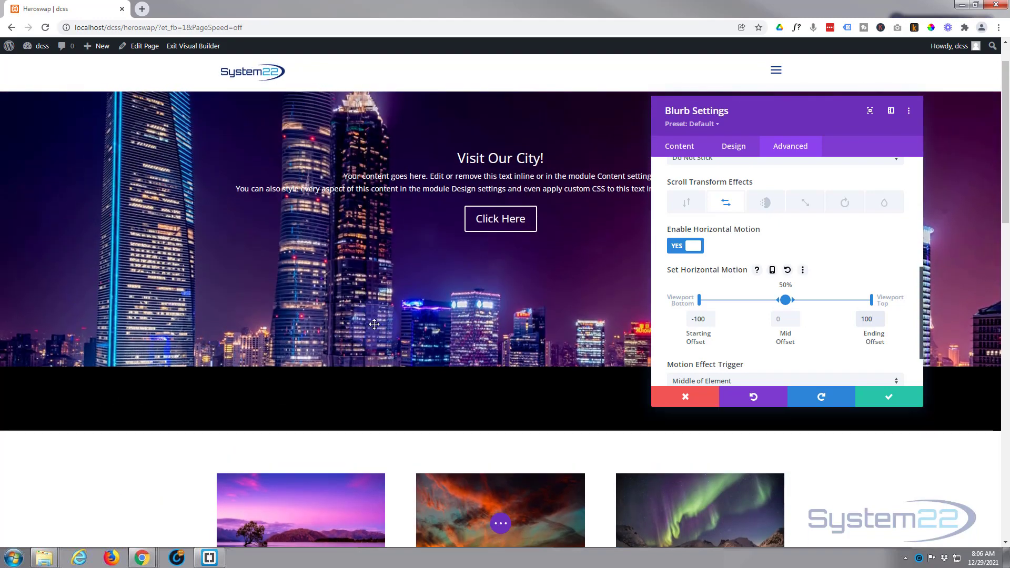
scroll(374, 324, down, 1)
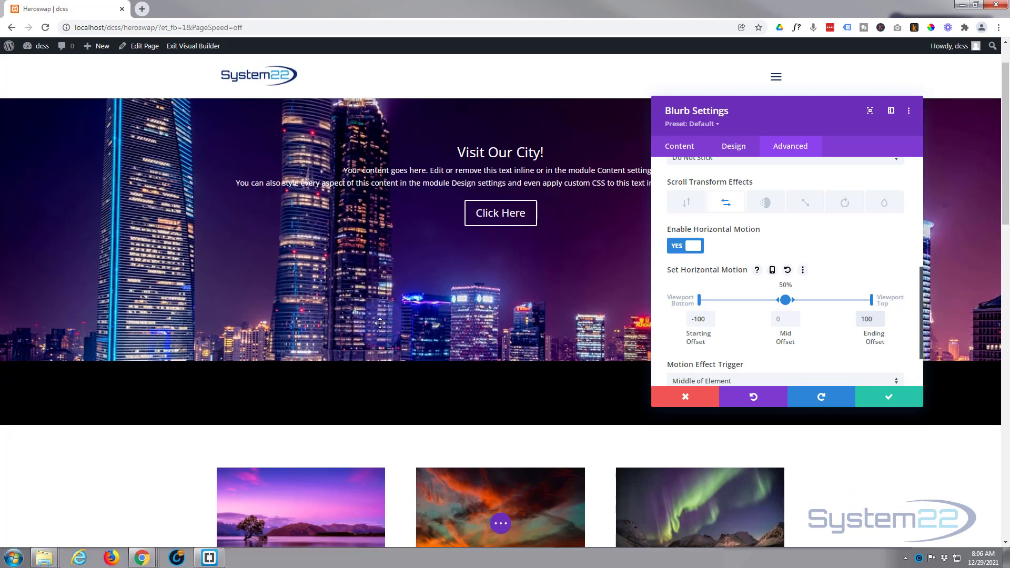
drag(1006, 217, 960, 151)
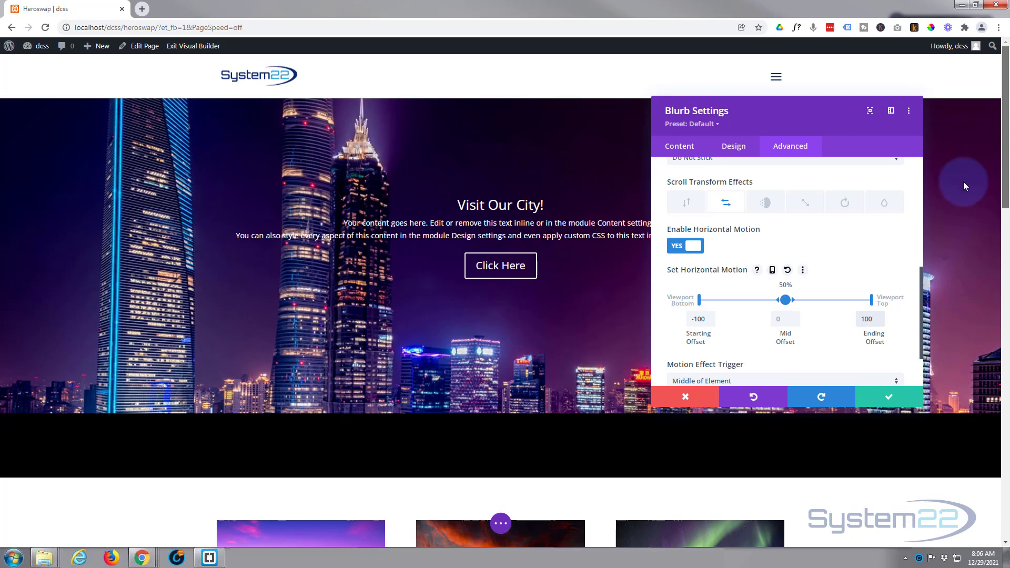
drag(964, 185, 1008, 244)
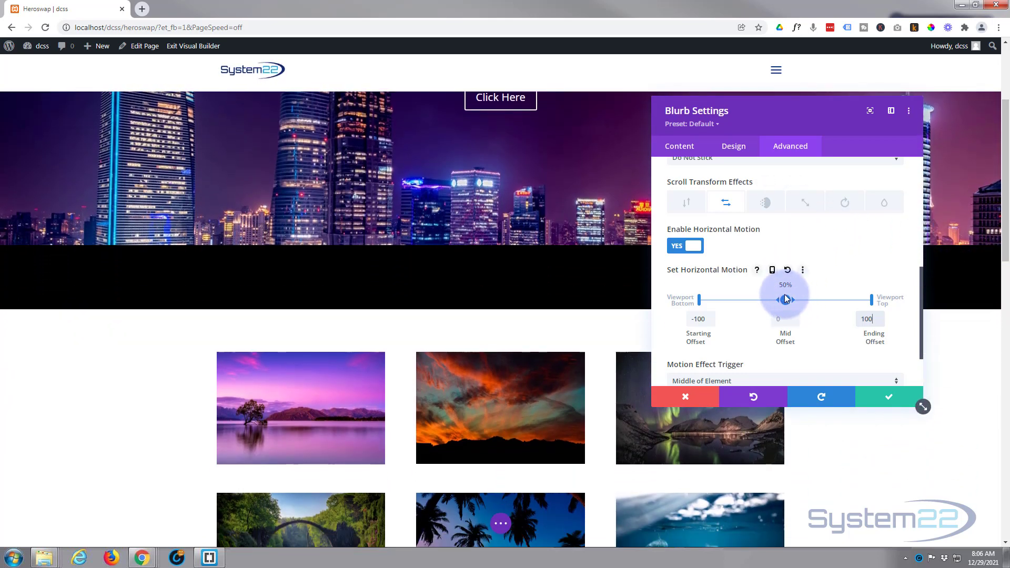
Step: Widen the horizontal motion's mid-offset range to 55%–74% and preview how the title enters and rests while scrolling
click(785, 299)
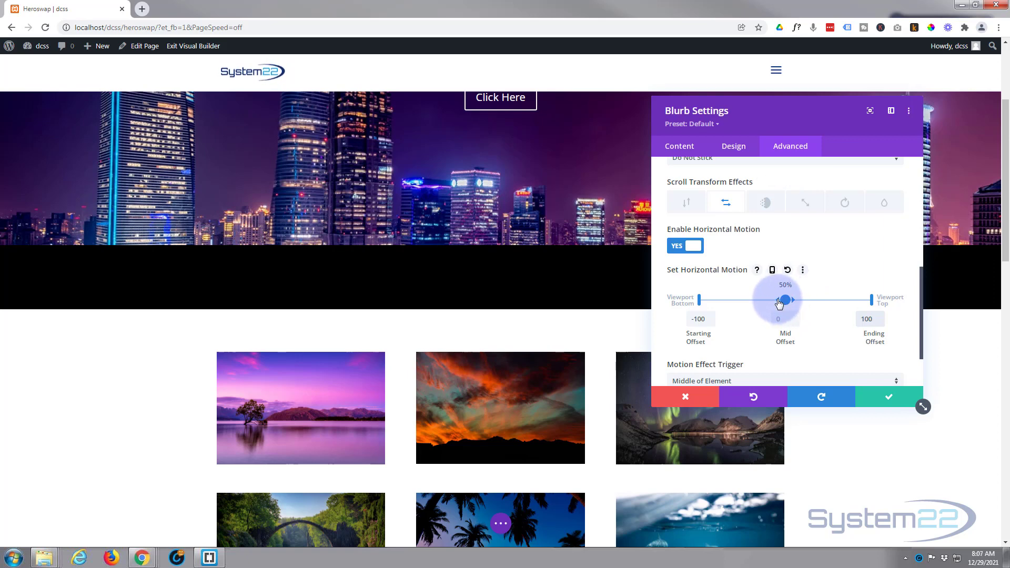
drag(779, 304, 824, 300)
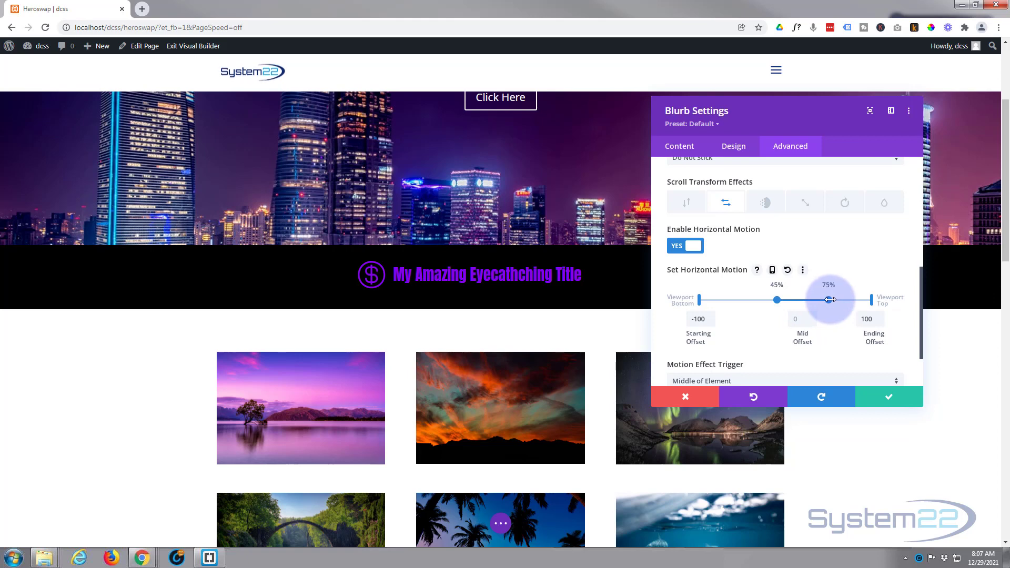
drag(830, 299, 791, 300)
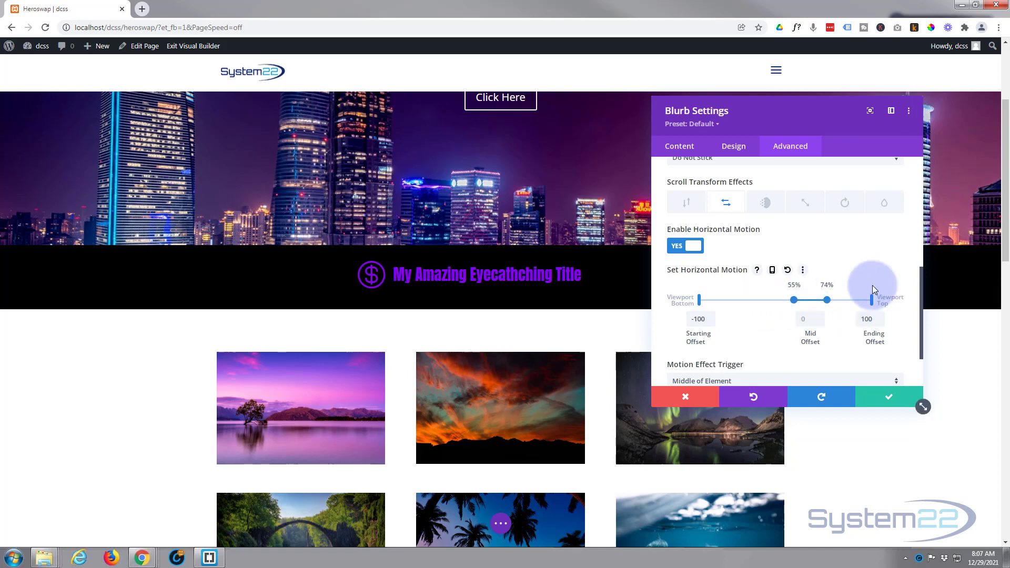
scroll(994, 153, up, 3)
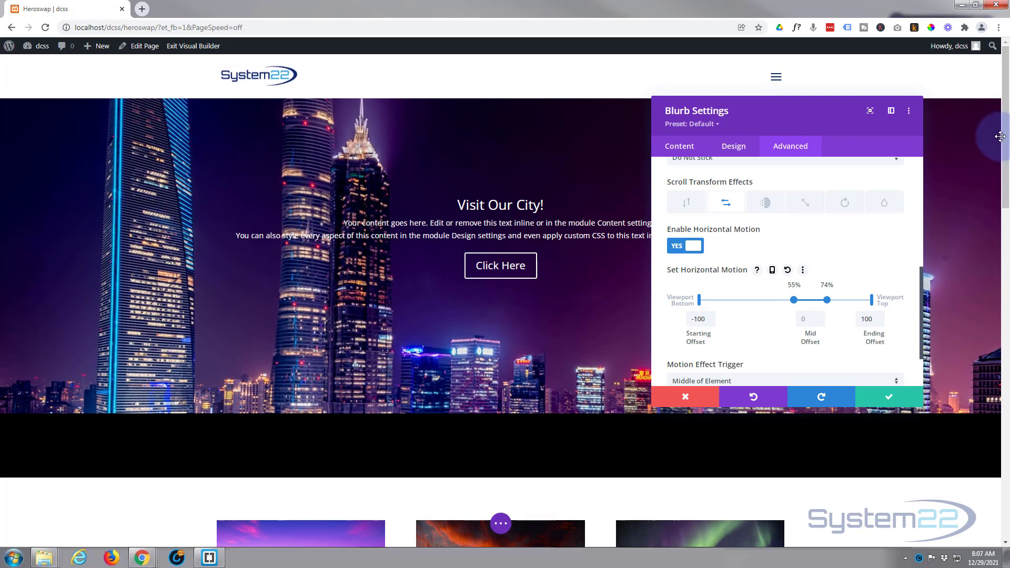
scroll(1006, 153, down, 2)
scroll(1007, 157, down, 2)
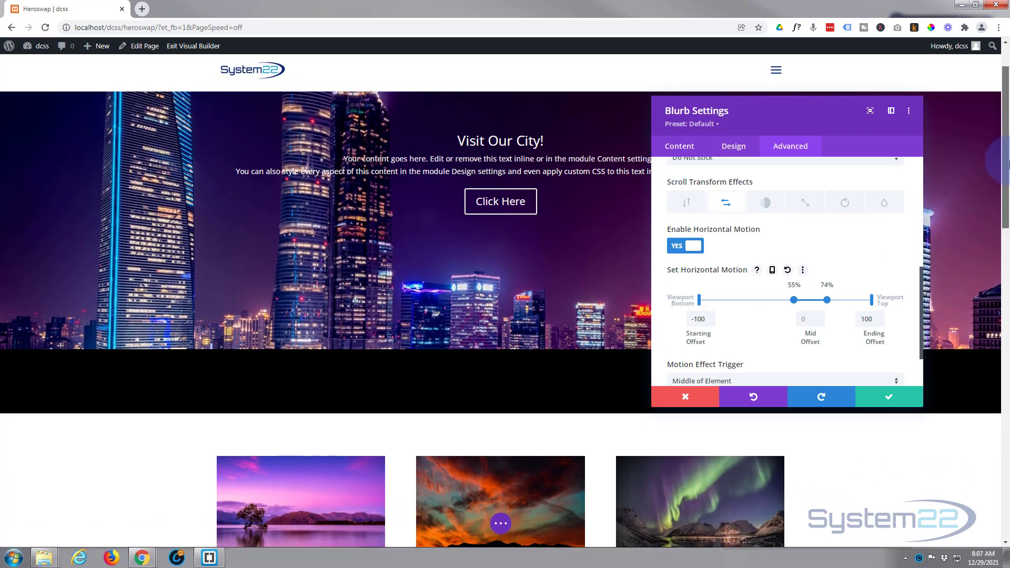
scroll(1006, 169, down, 1)
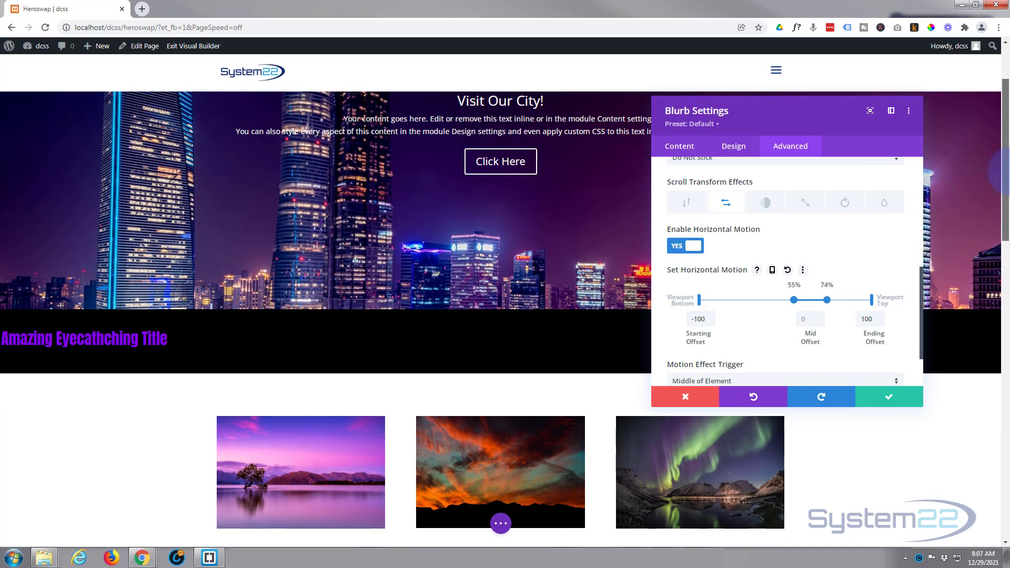
scroll(1003, 179, down, 2)
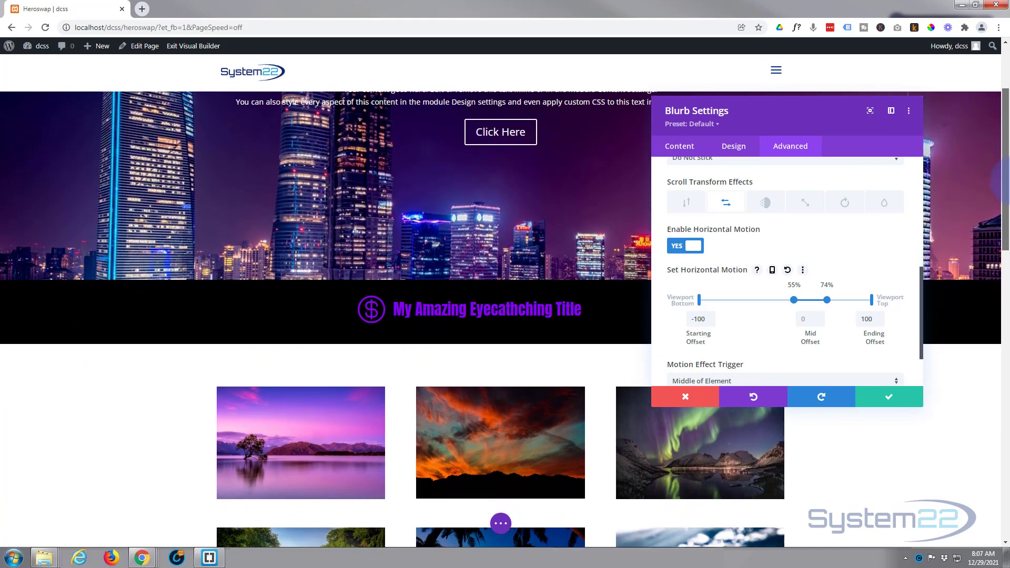
scroll(1003, 184, down, 2)
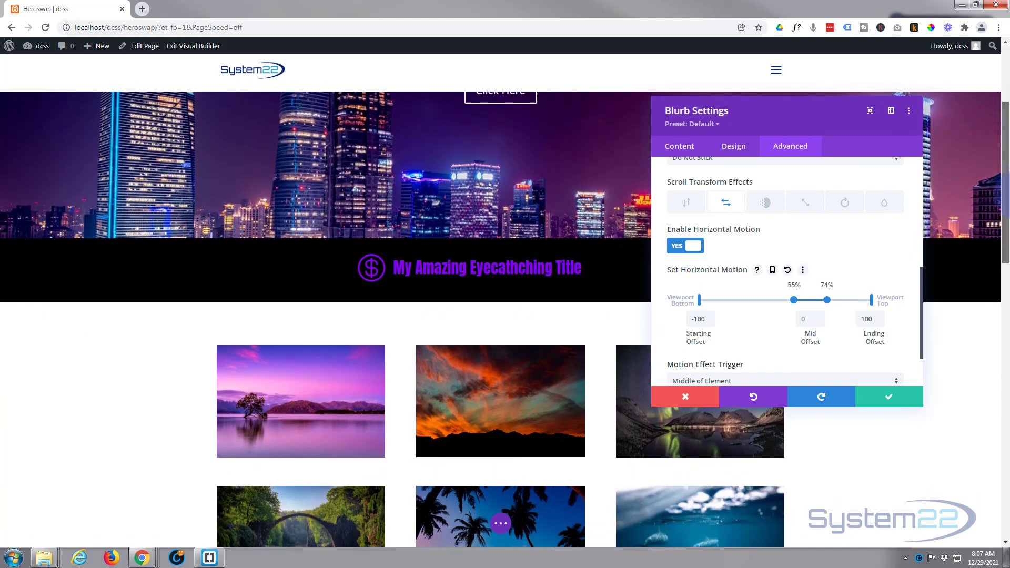
Step: Widen the horizontal motion's mid-offset range to 50%–80% and preview the title's entry, rest and exit on the page
scroll(1004, 211, down, 2)
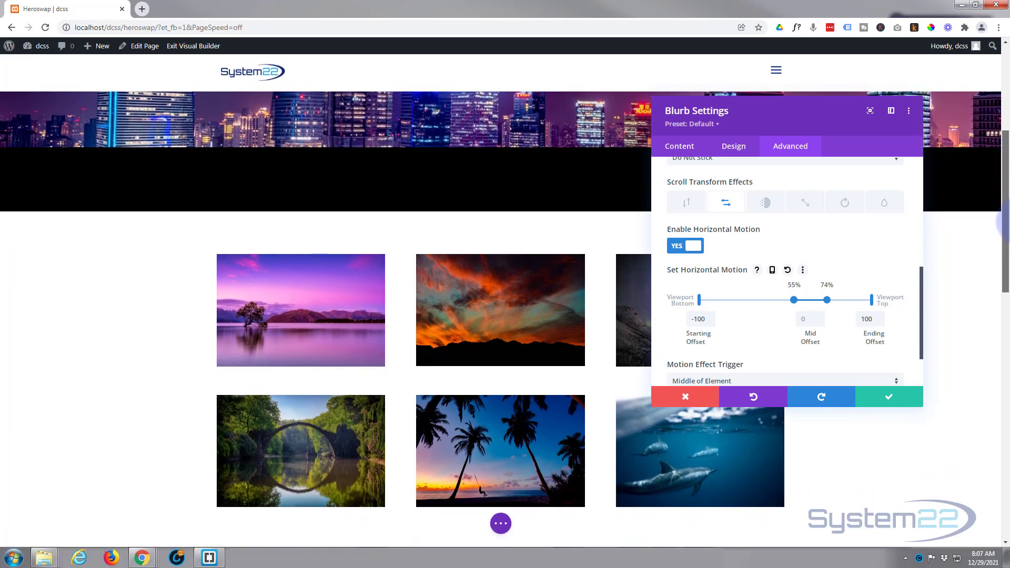
scroll(1002, 221, up, 2)
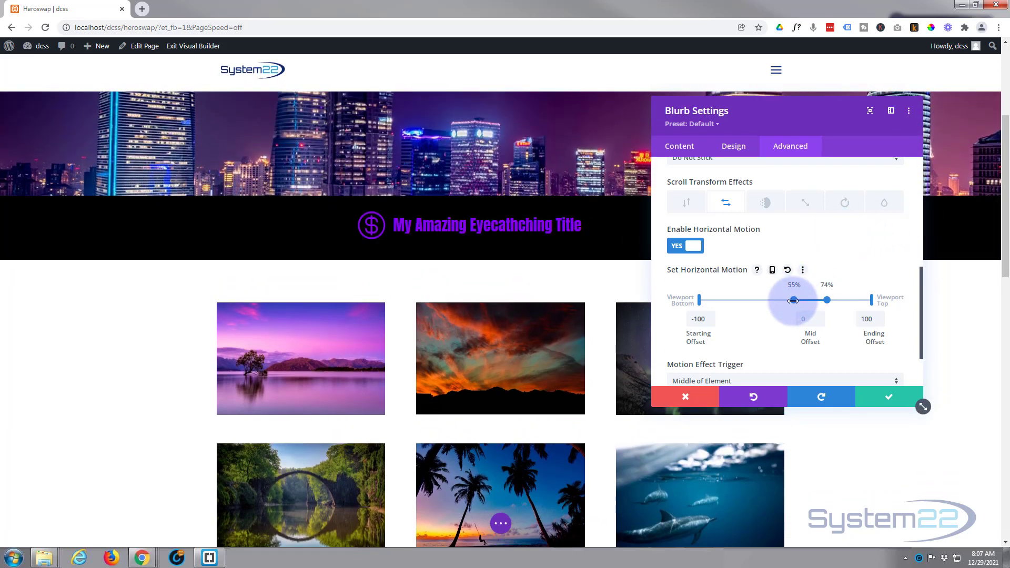
drag(791, 301, 786, 301)
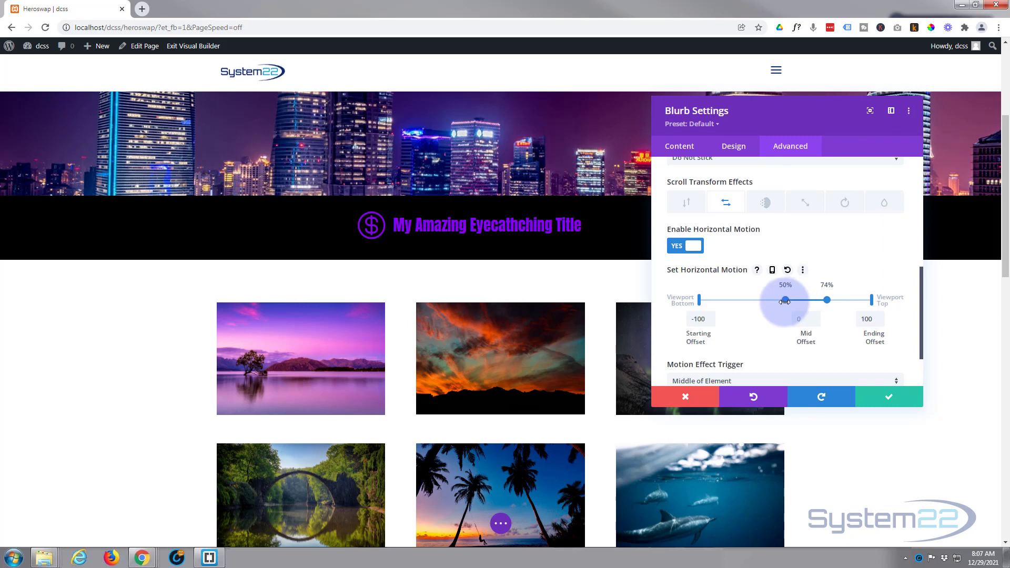
click(828, 300)
drag(828, 300, 835, 300)
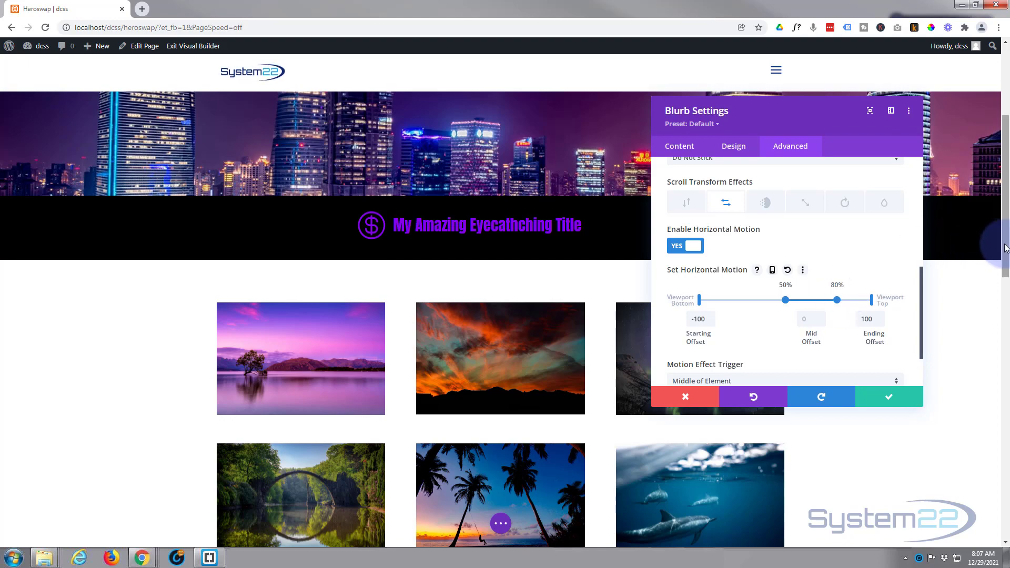
drag(1004, 242, 1003, 214)
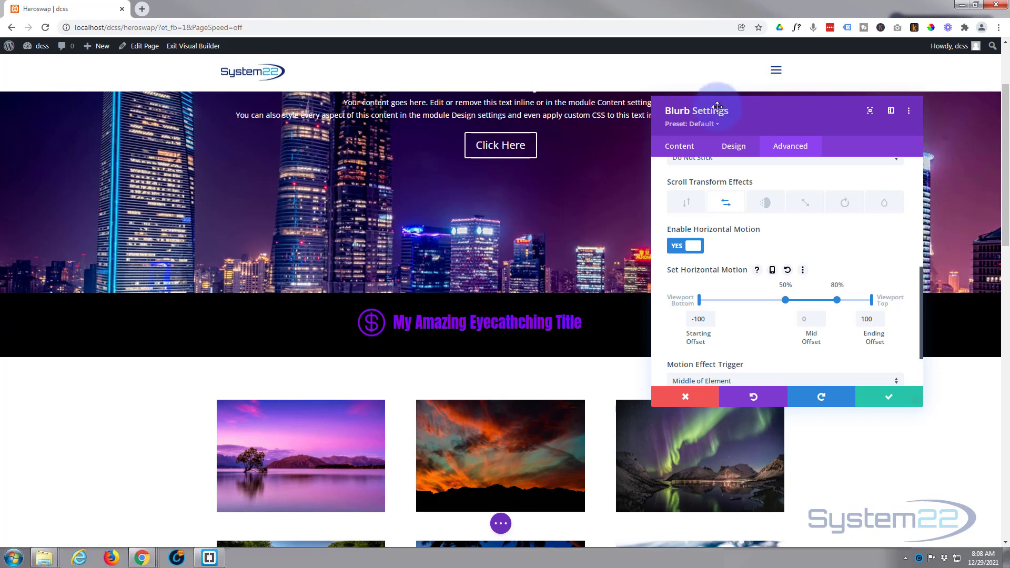
Step: Set the blurb's module link URL to #, keep its target as In The Same Window, and save the blurb settings
click(695, 151)
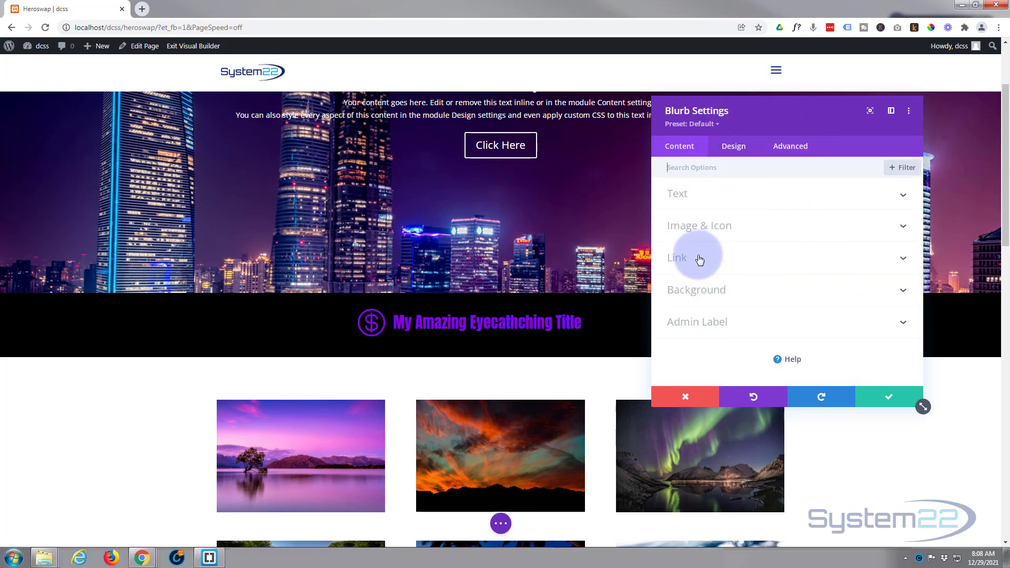
click(702, 260)
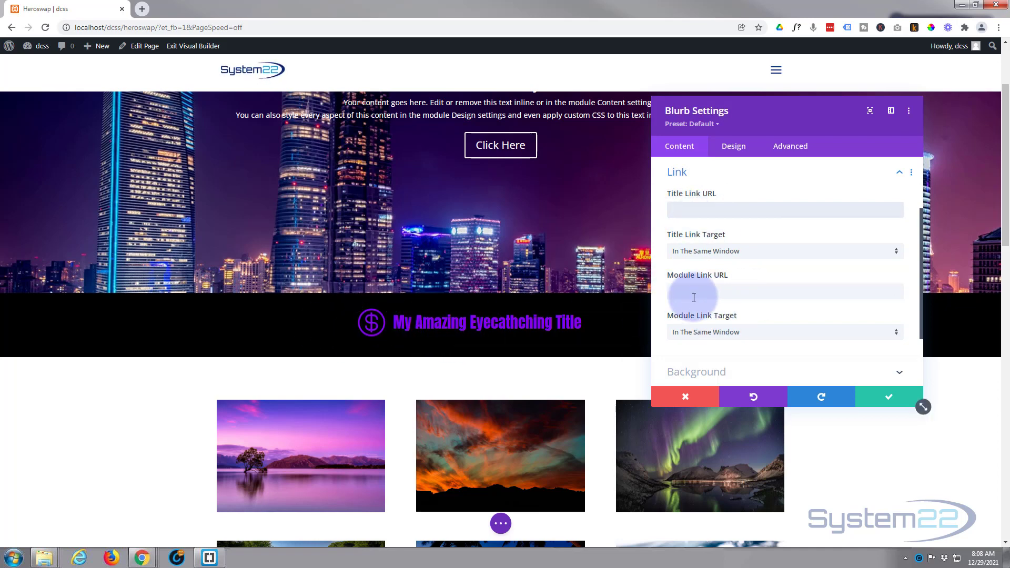
click(684, 292)
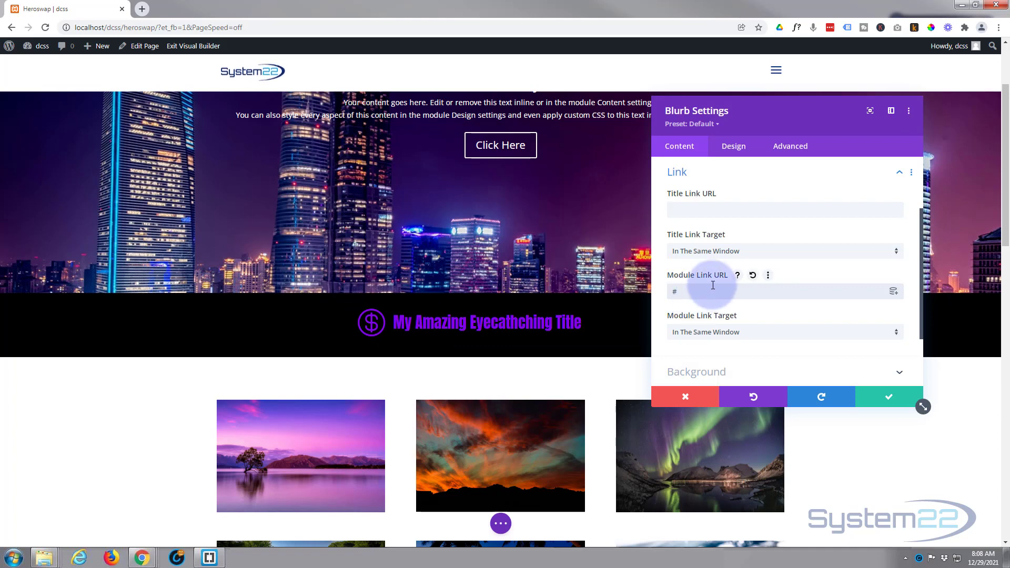
scroll(713, 279, down, 3)
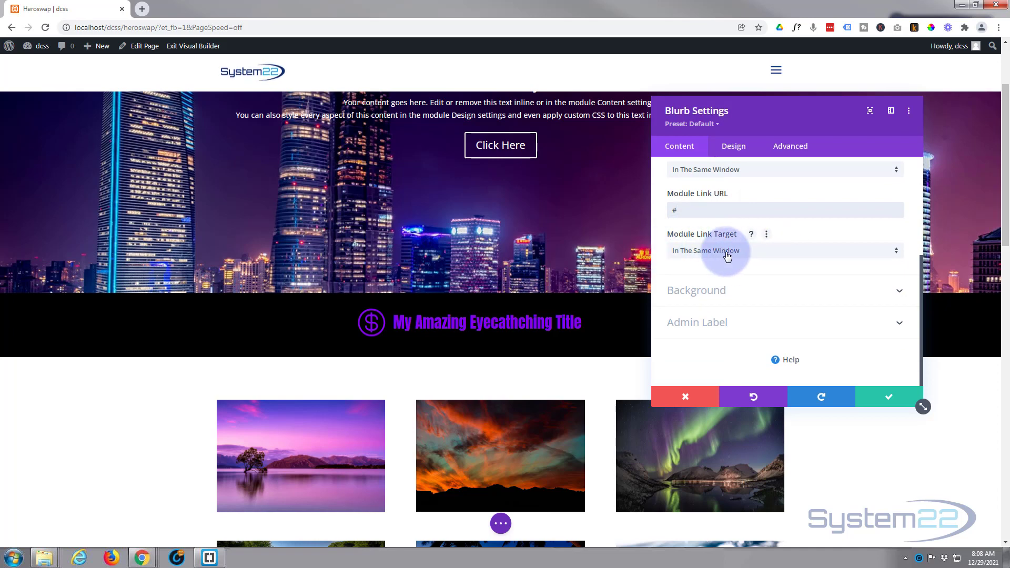
click(762, 255)
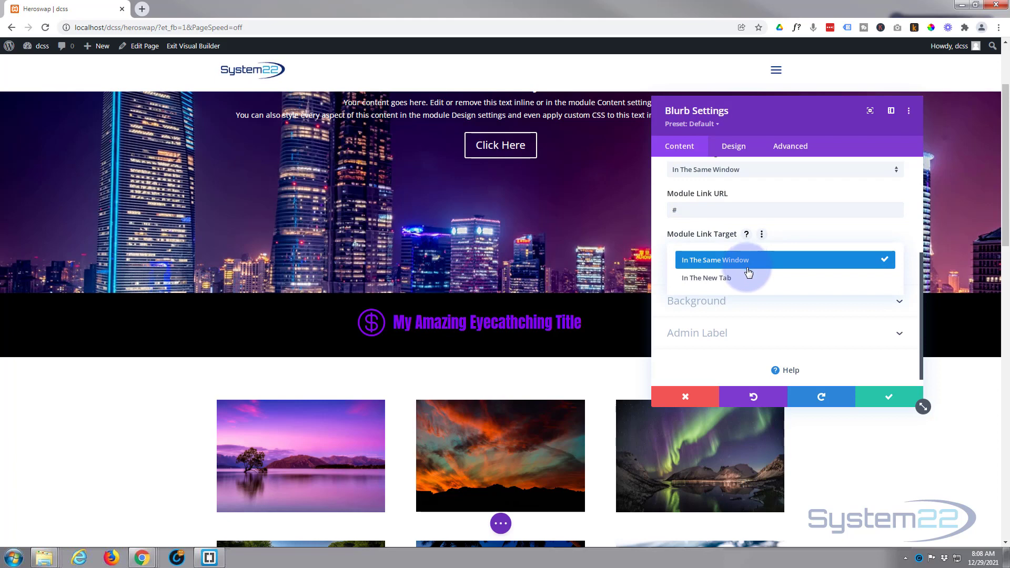
click(661, 248)
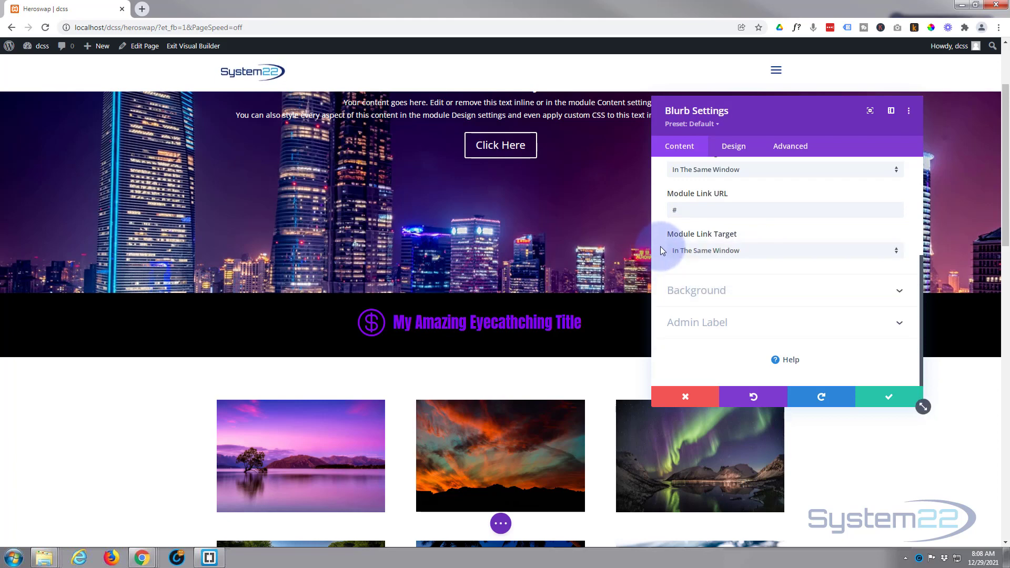
click(890, 400)
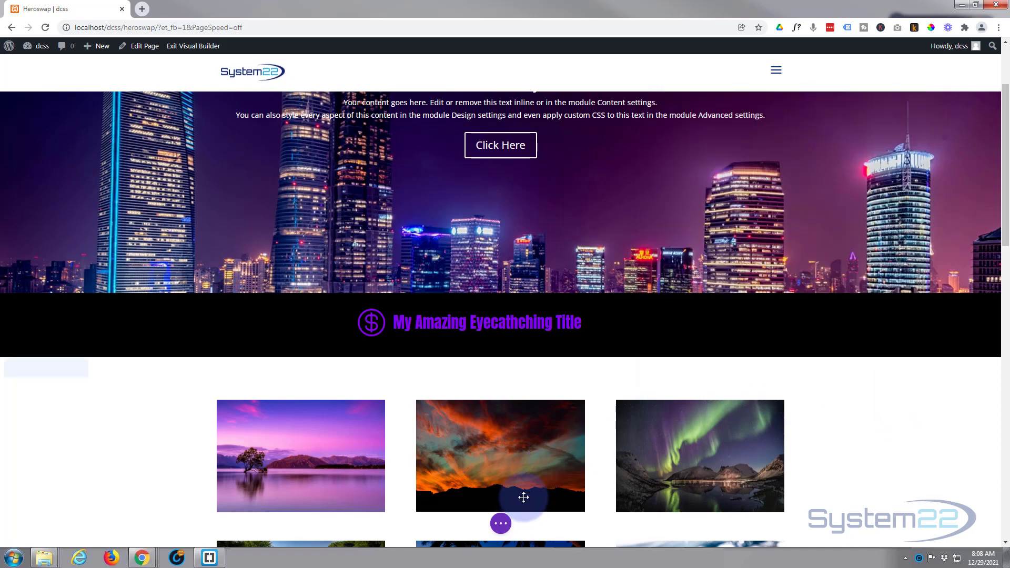
Step: Save the page and exit the Visual Builder to check the title's horizontal scroll motion on the live page
click(501, 524)
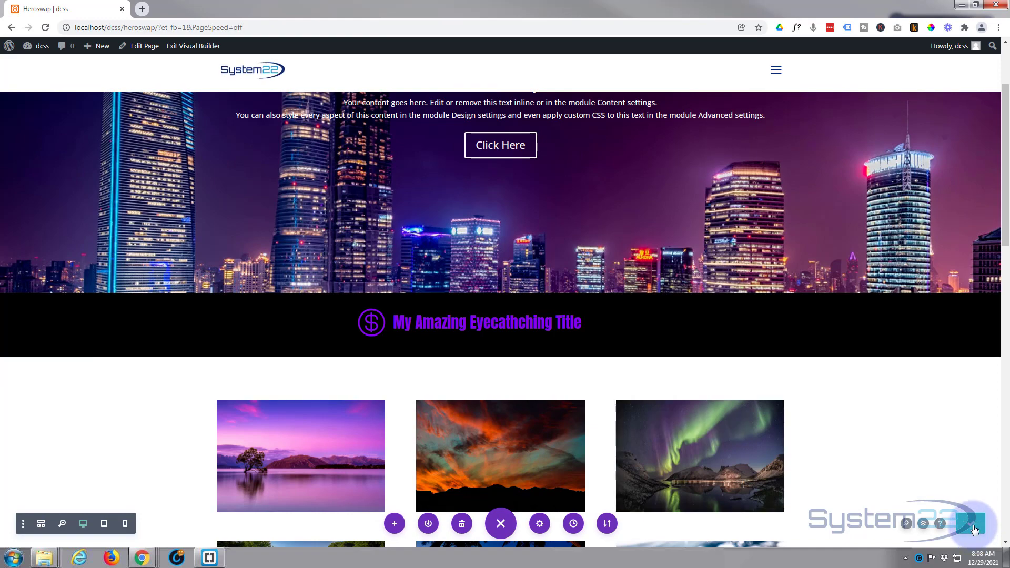
click(203, 47)
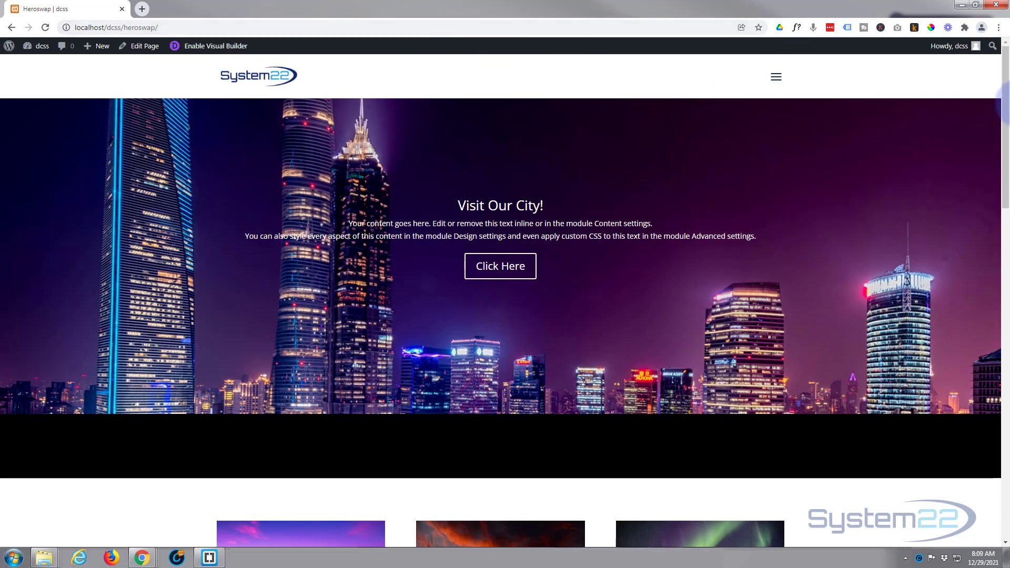
mouse_move(1007, 103)
mouse_down()
mouse_move(1006, 210)
mouse_move(992, 82)
mouse_move(1006, 80)
mouse_move(1007, 115)
mouse_up()
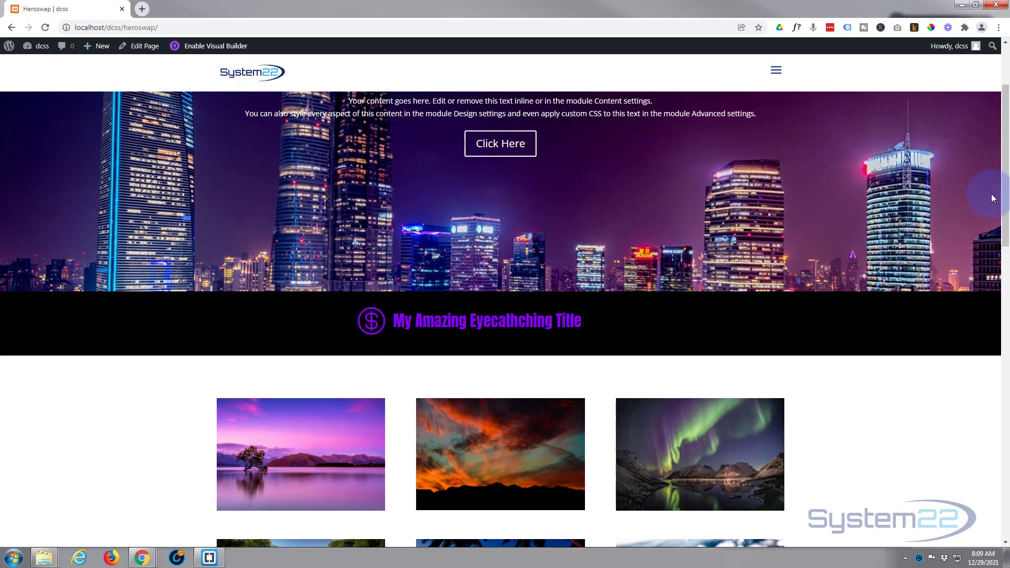
drag(1007, 210, 1005, 158)
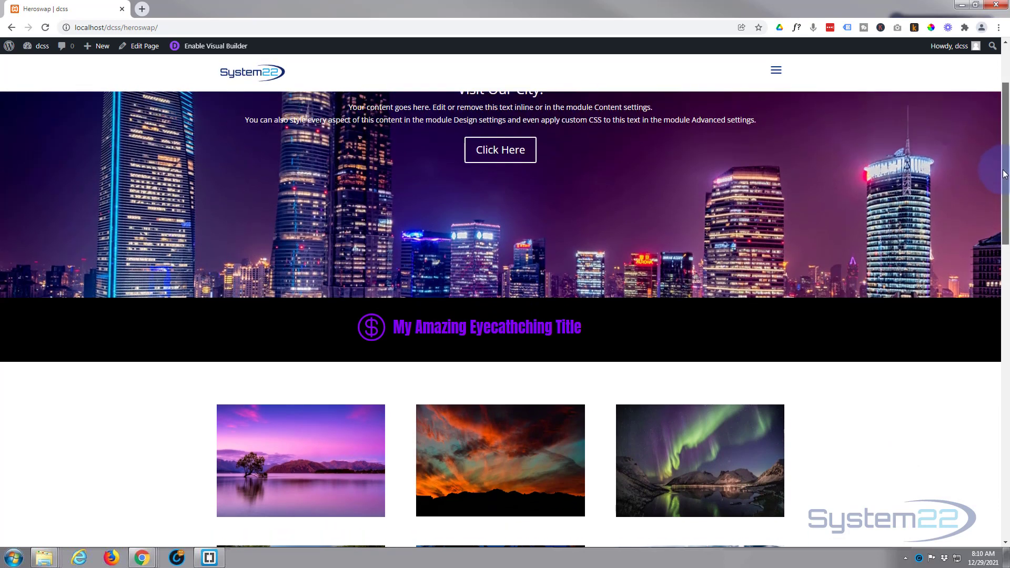
drag(1005, 174, 1007, 180)
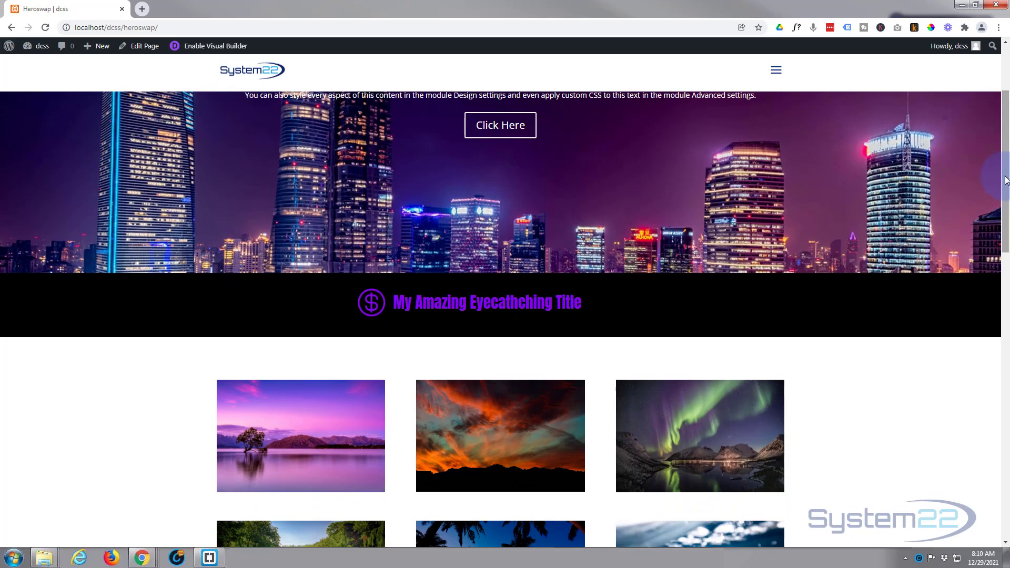